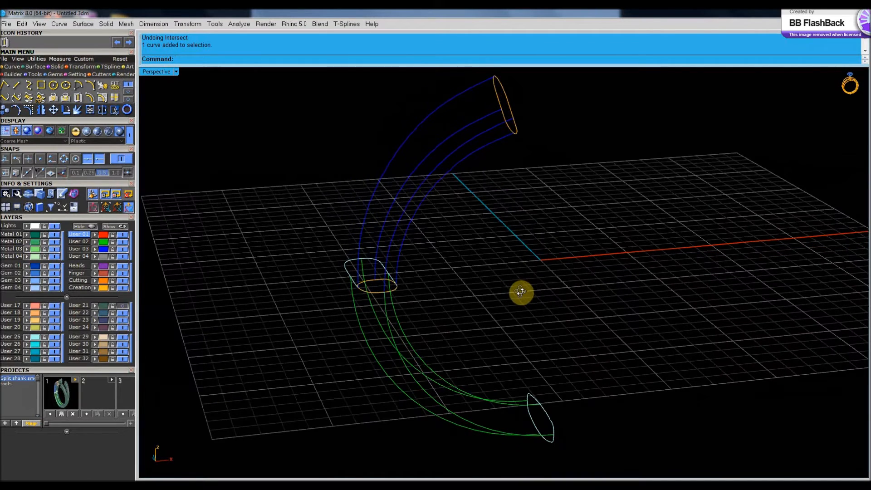
Make Metal 01 the current layer and build a network surface from three green lower-shank rails and both white end profiles.
left_click(15, 235)
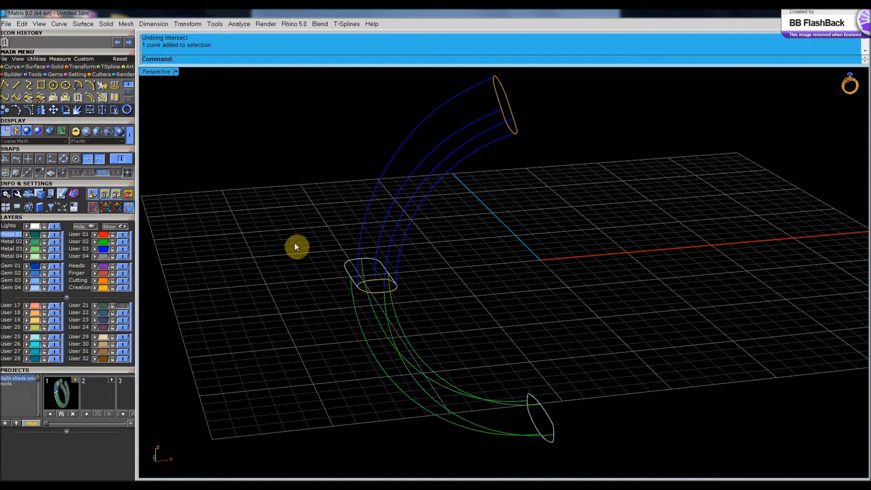
left_click(31, 67)
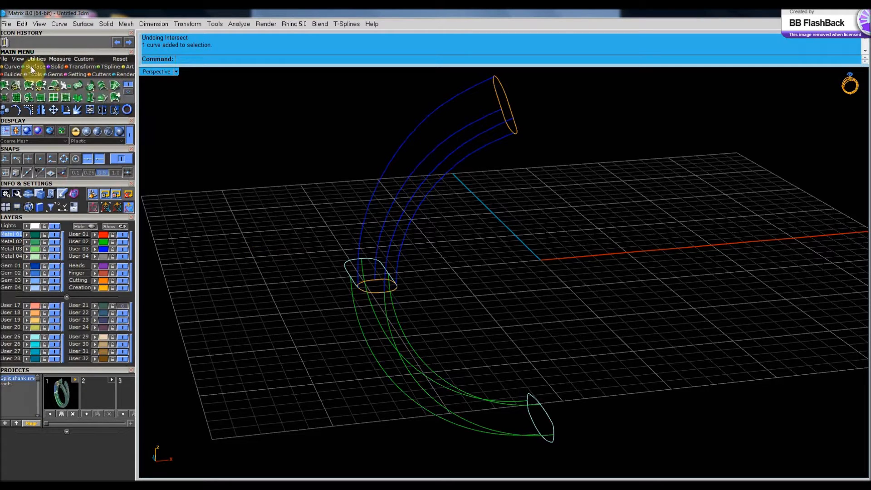
left_click(115, 85)
right_click_drag(301, 332, 408, 362)
left_click(392, 348)
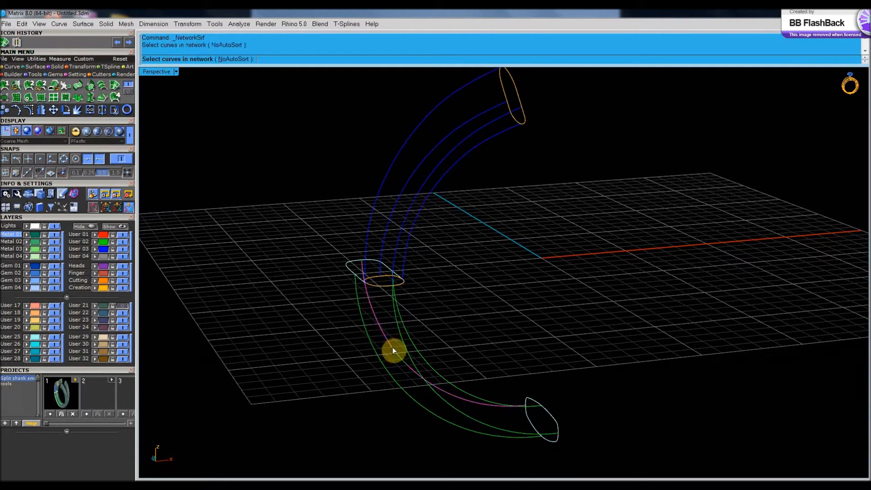
left_click(442, 409)
left_click(449, 408)
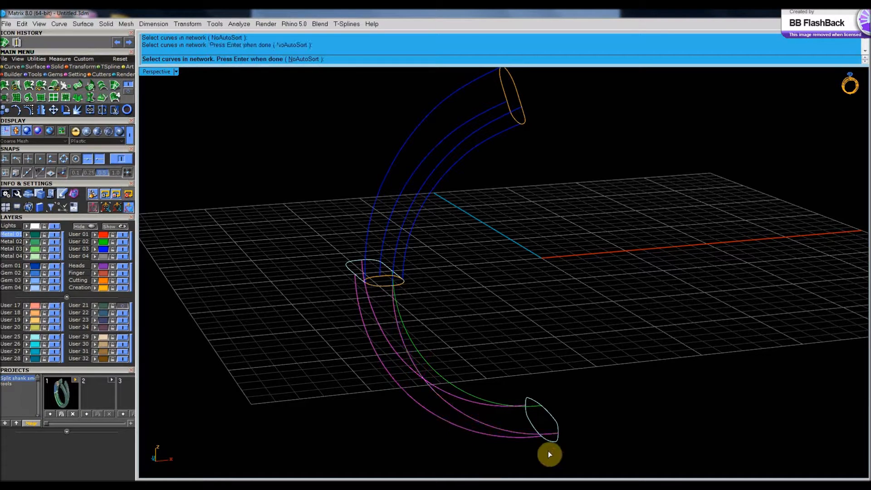
left_click(556, 442)
left_click(350, 271)
key("Return")
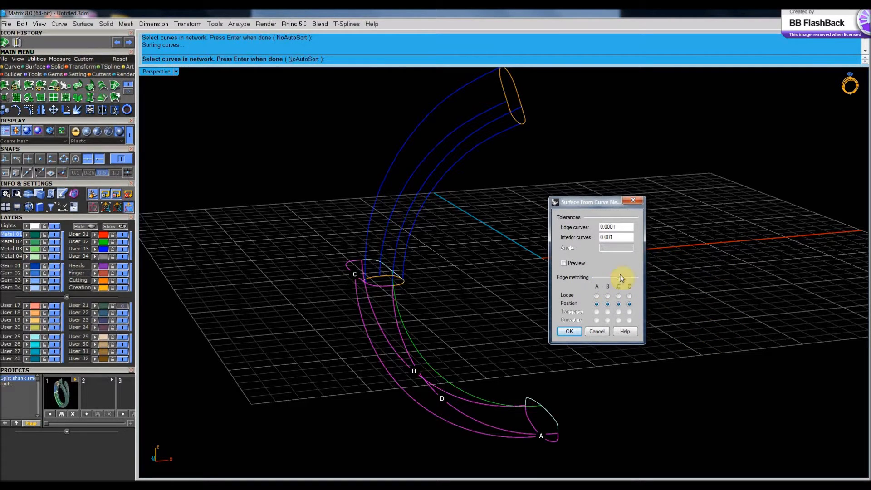
left_click(569, 331)
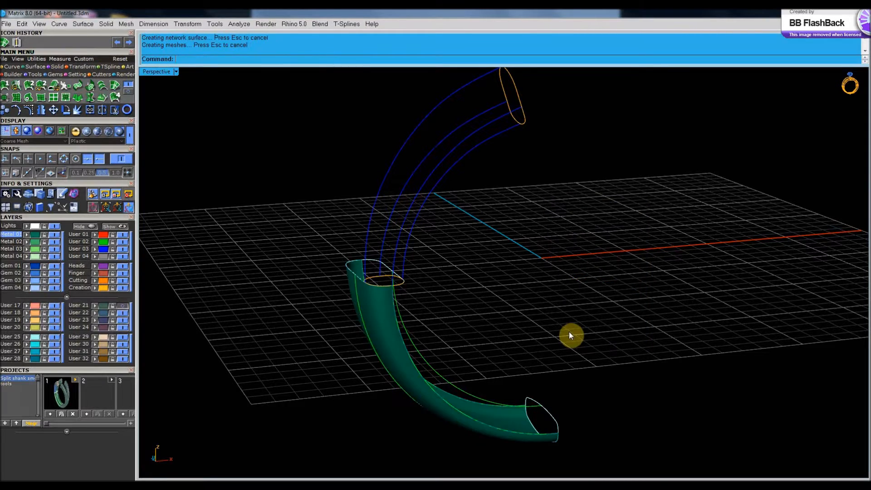
Set the Perspective viewport's display mode to Shaded.
right_click_drag(497, 329, 356, 208)
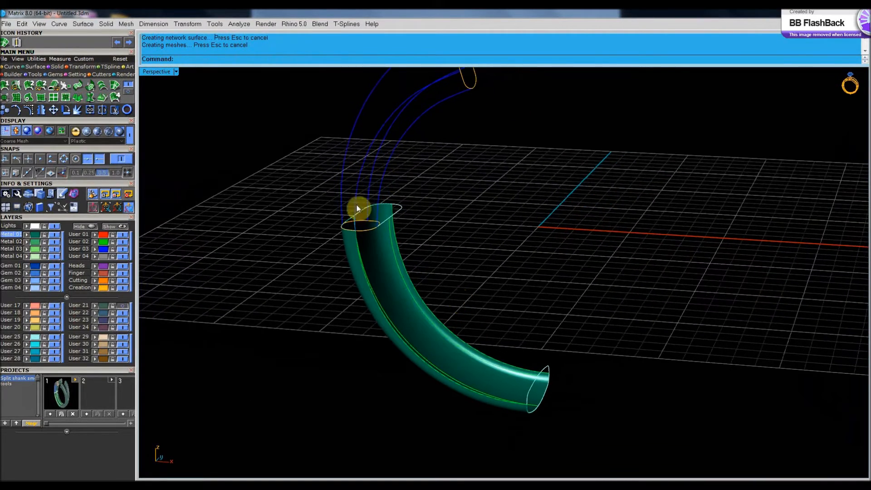
left_click(158, 71)
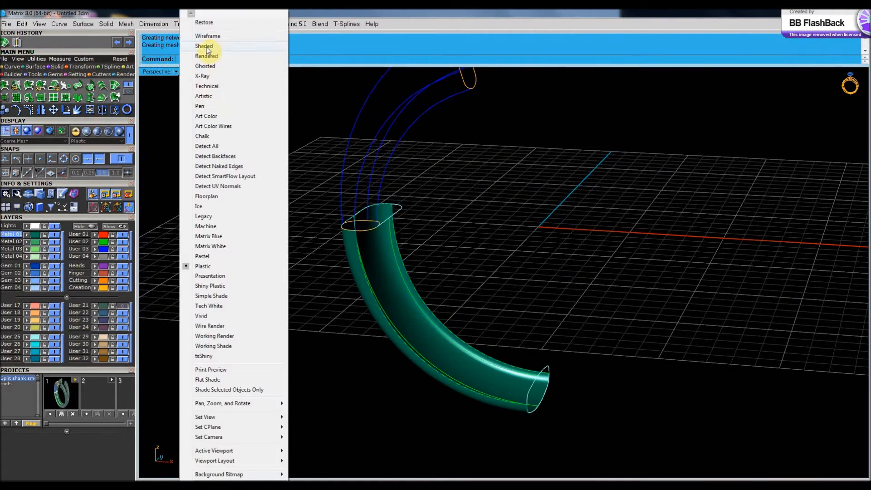
left_click(208, 48)
right_click_drag(472, 249, 546, 311)
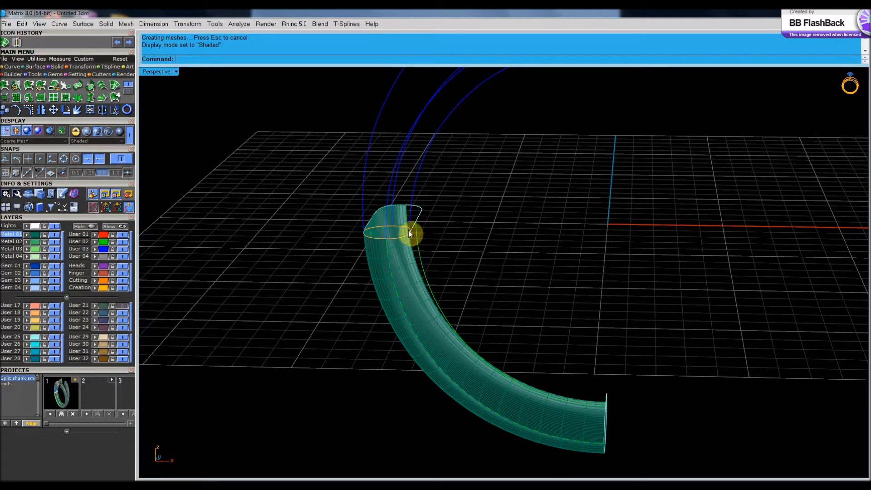
Build a second network surface across the lower shank's open side from its rail curves and the two end profiles.
left_click(5, 42)
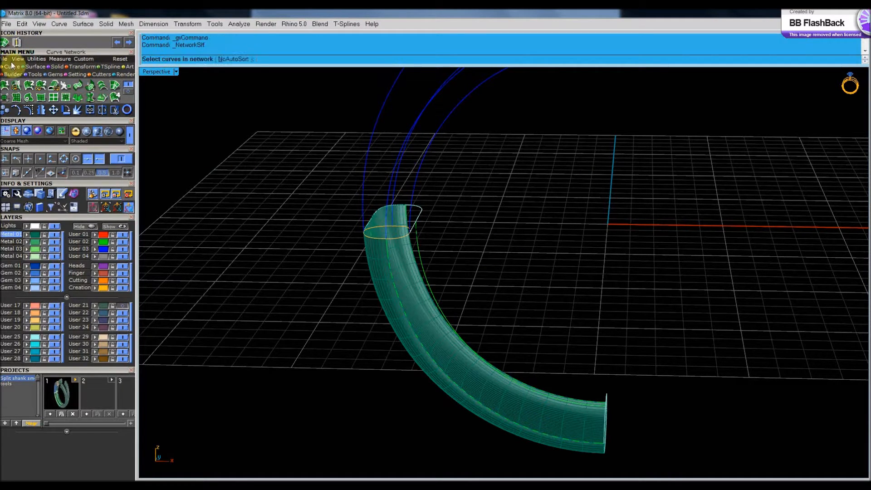
left_click(424, 284)
left_click(442, 305)
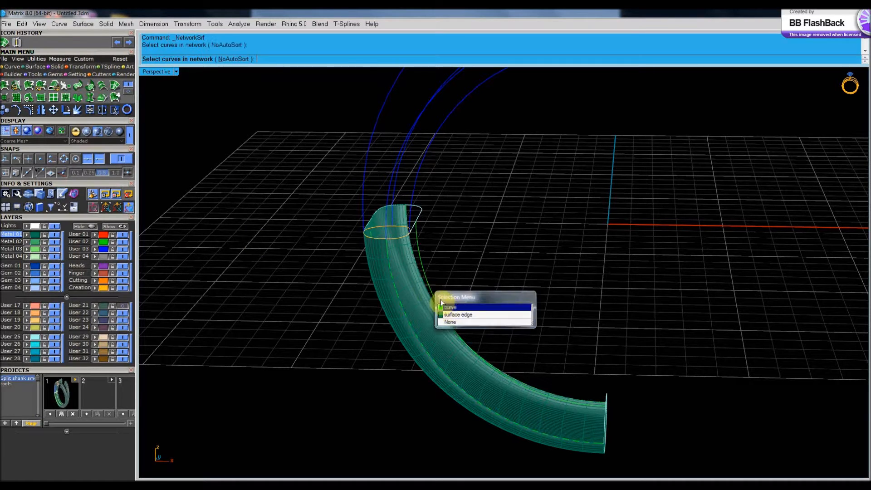
left_click(437, 299)
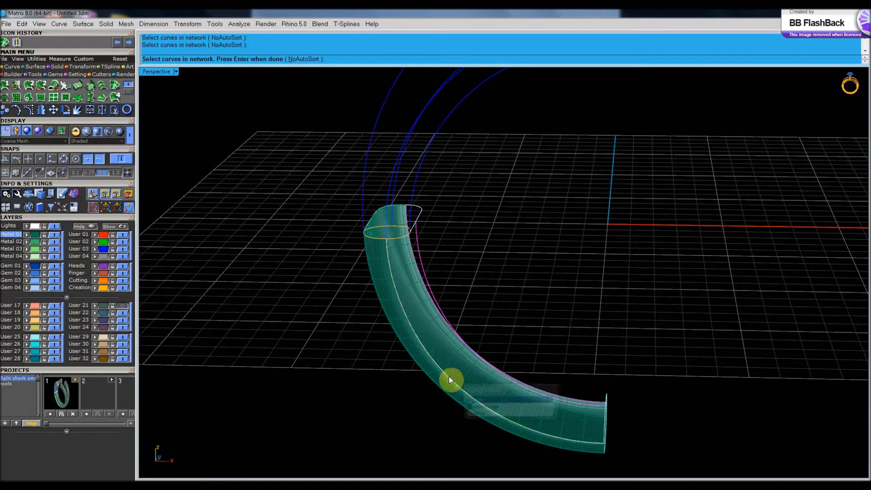
left_click(450, 379)
left_click(467, 402)
left_click(421, 213)
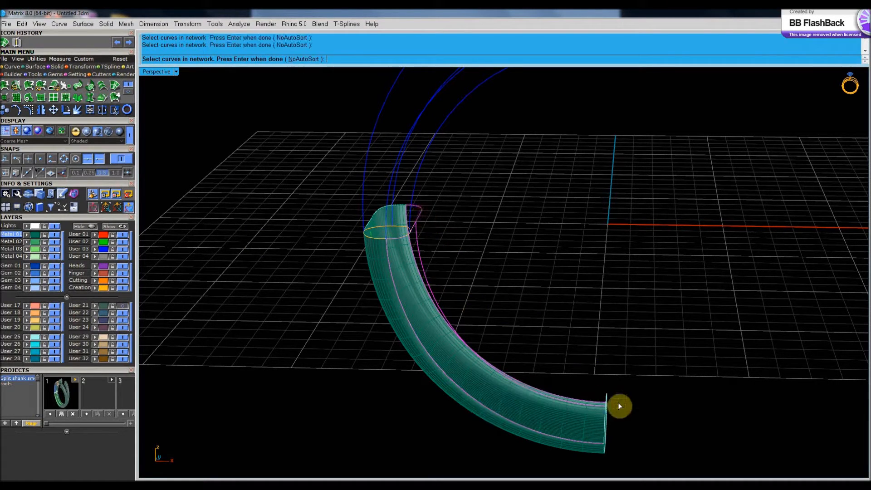
right_click_drag(617, 402, 663, 399)
left_click(618, 410)
right_click(643, 383)
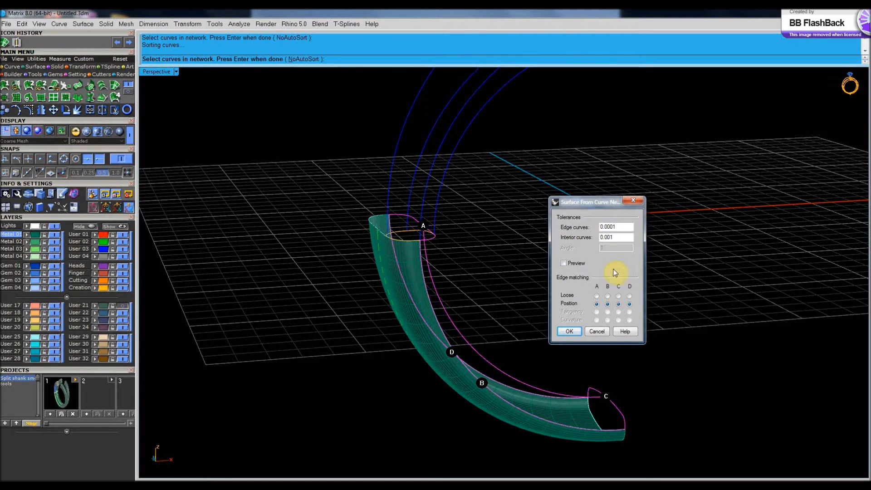
left_click(569, 332)
right_click_drag(577, 298, 507, 355)
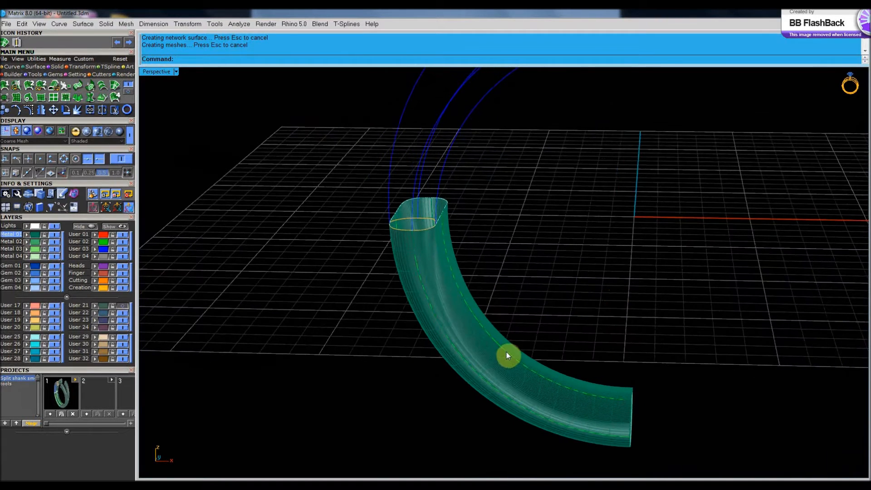
Join the two lower-shank network surfaces into one polysurface.
left_click(495, 364)
left_click(476, 393, "shift")
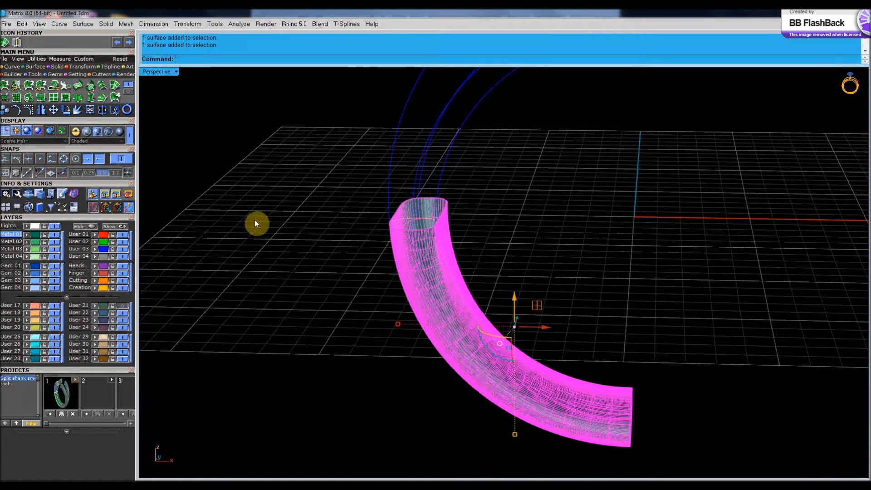
left_click(91, 110)
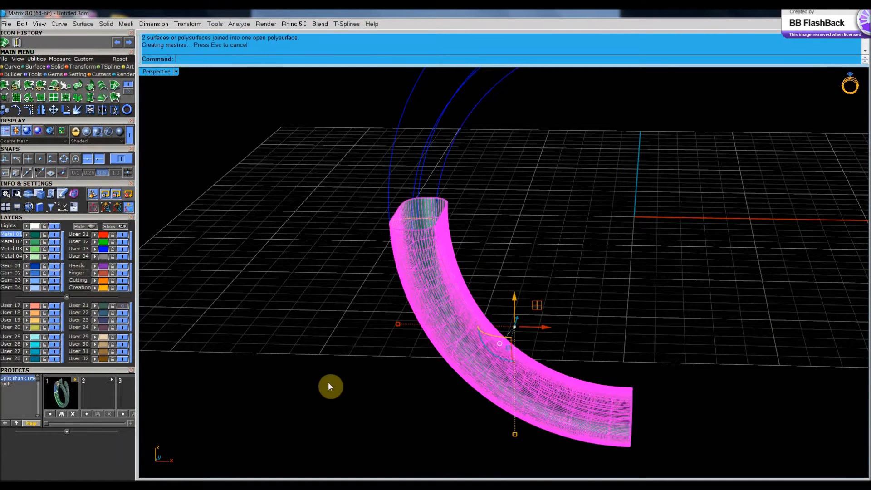
Build a network surface on the upper branch from three blue rails and the yellow profiles at both ends.
right_click_drag(496, 237, 548, 153)
mouse_move(528, 225)
right_mouse_down()
mouse_move(548, 226)
mouse_move(542, 233)
right_mouse_up()
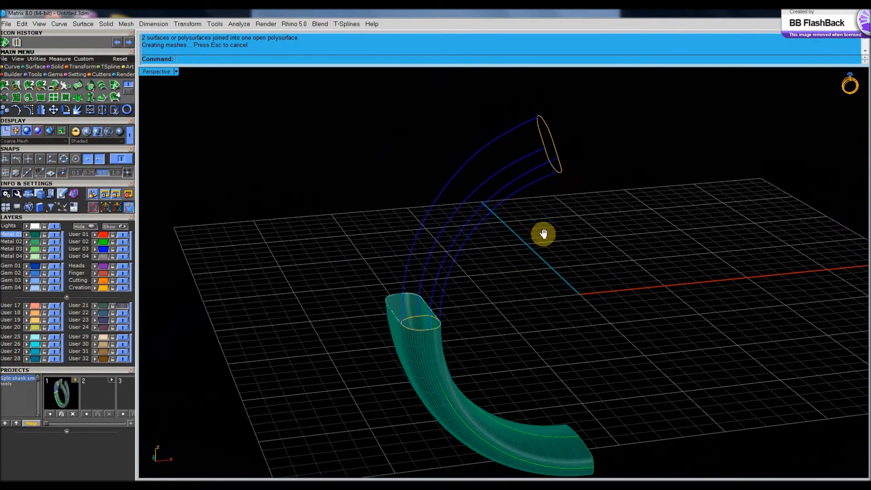
left_click(5, 44)
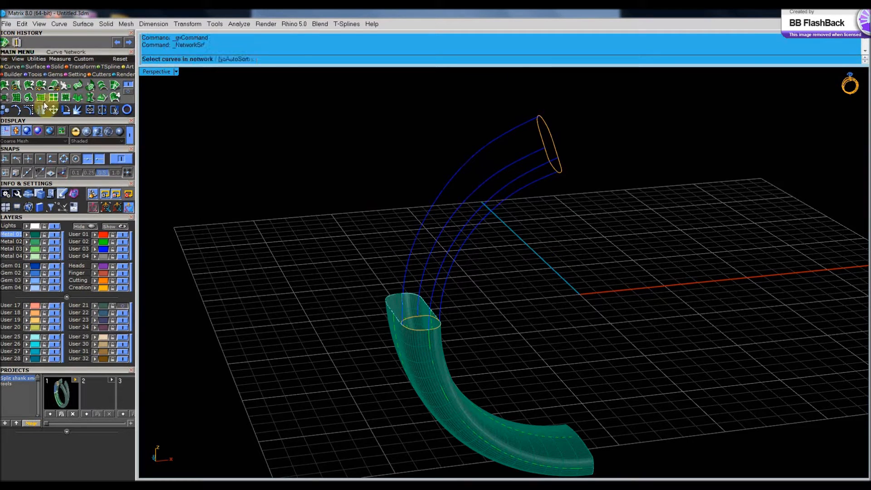
left_click(503, 173)
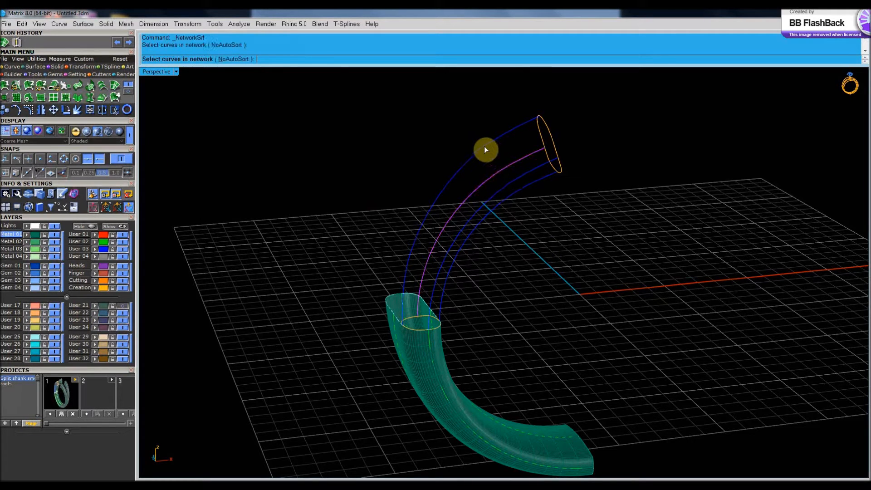
left_click(483, 146)
left_click(516, 181)
left_click(552, 146)
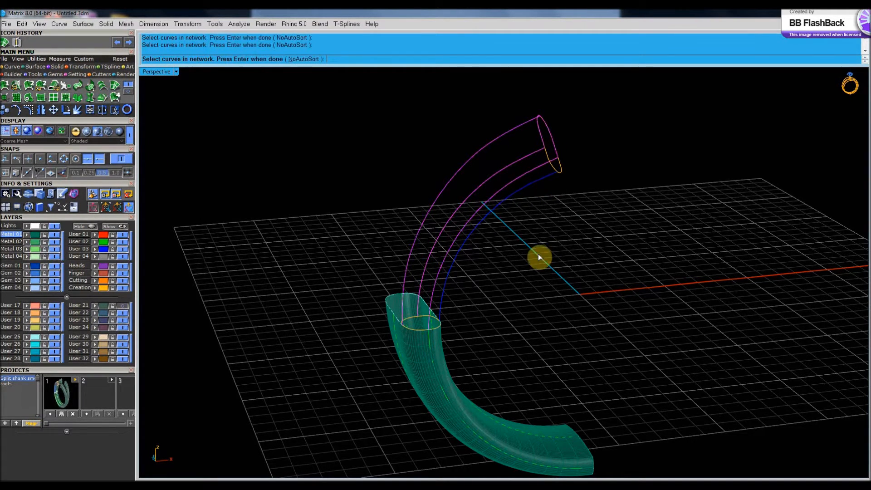
scroll(408, 316, "up", 5)
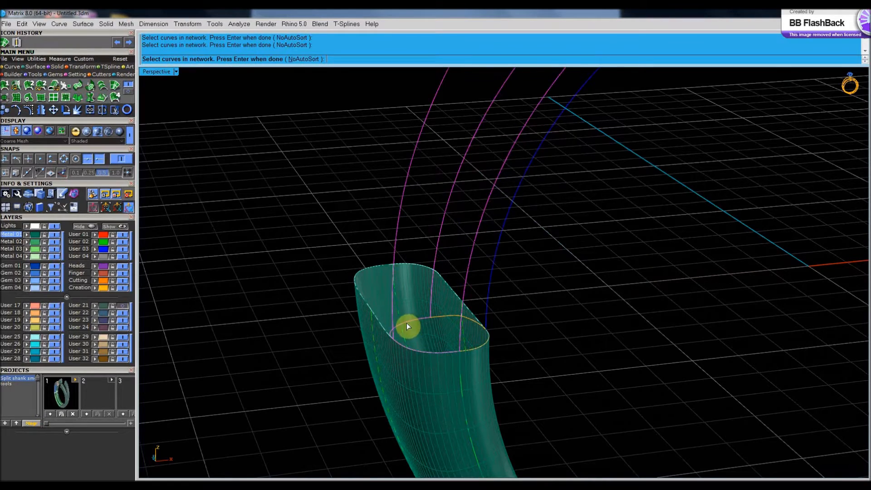
scroll(407, 325, "down", 4)
key("Return")
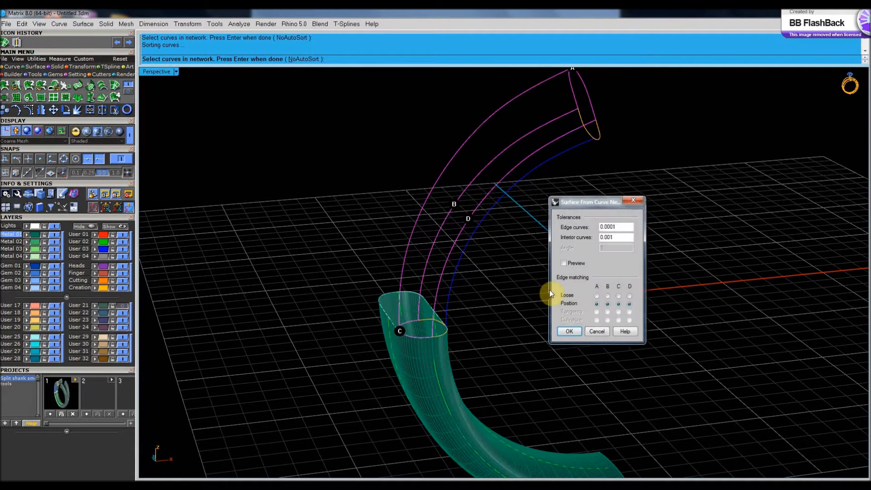
key("Return")
right_click_drag(595, 306, 563, 291)
Close the upper branch's open side with a second network surface from the remaining blue rails and both yellow end profiles.
right_click(463, 208)
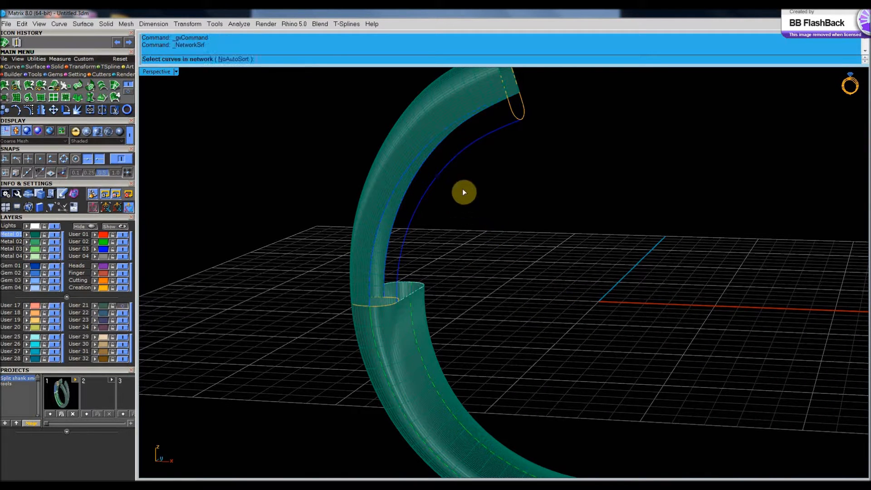
left_click(433, 161)
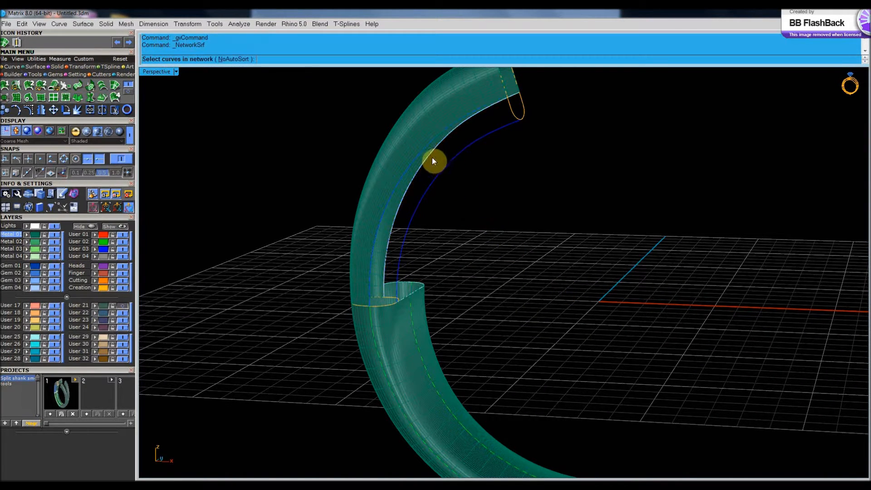
left_click(453, 183)
left_click(427, 171)
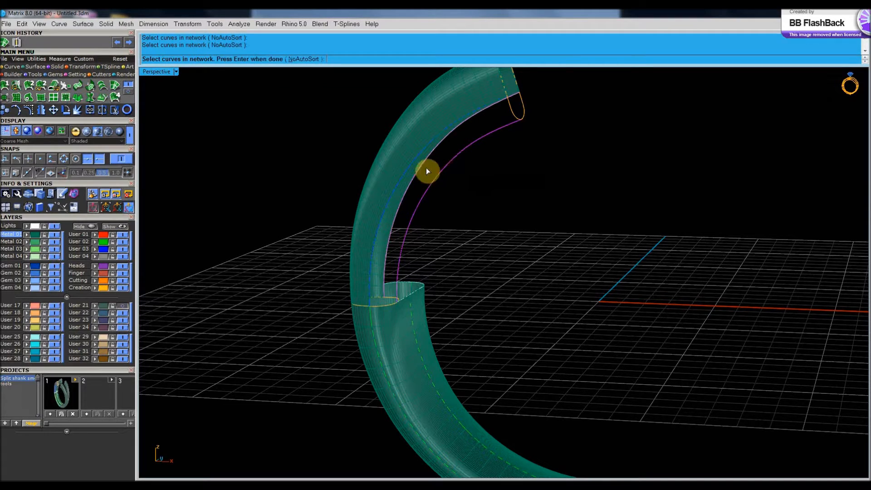
left_click(399, 188)
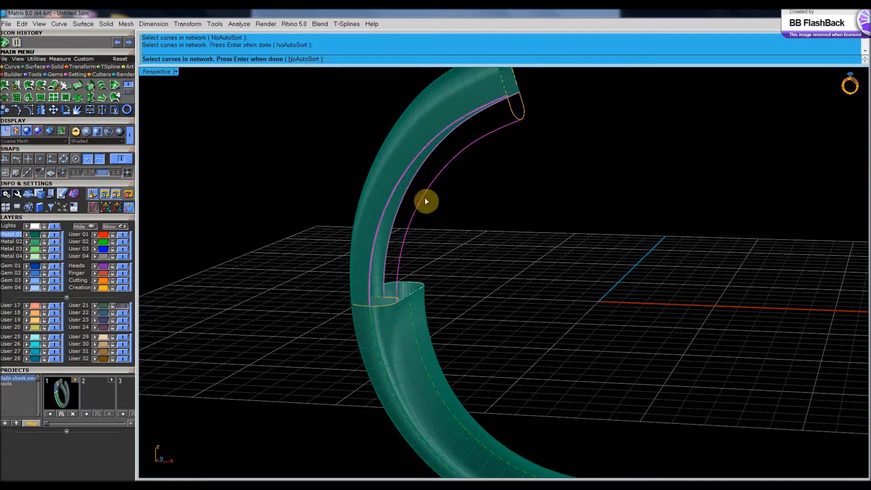
right_click_drag(472, 234, 538, 139)
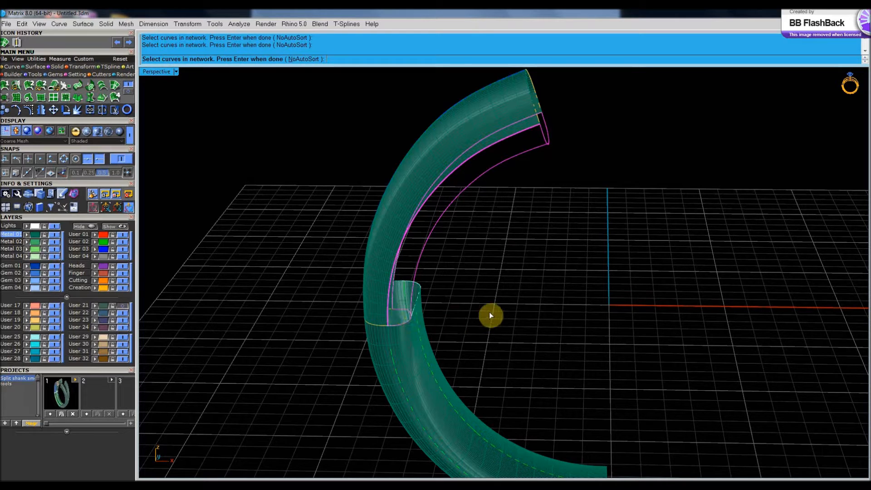
key("Return")
key("Return")
right_click_drag(502, 275, 501, 222)
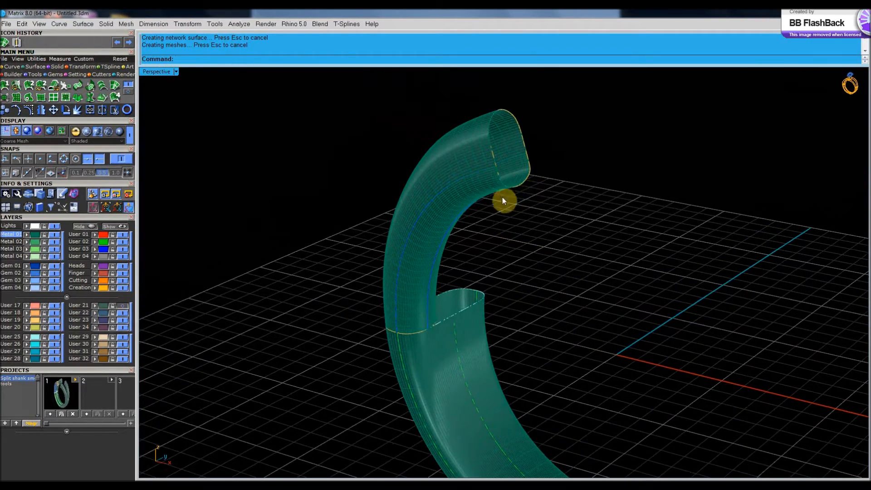
Join the two upper-branch network surfaces into one polysurface.
scroll(520, 171, "up", 5)
scroll(520, 171, "down", 5)
right_click_drag(521, 234, 551, 248)
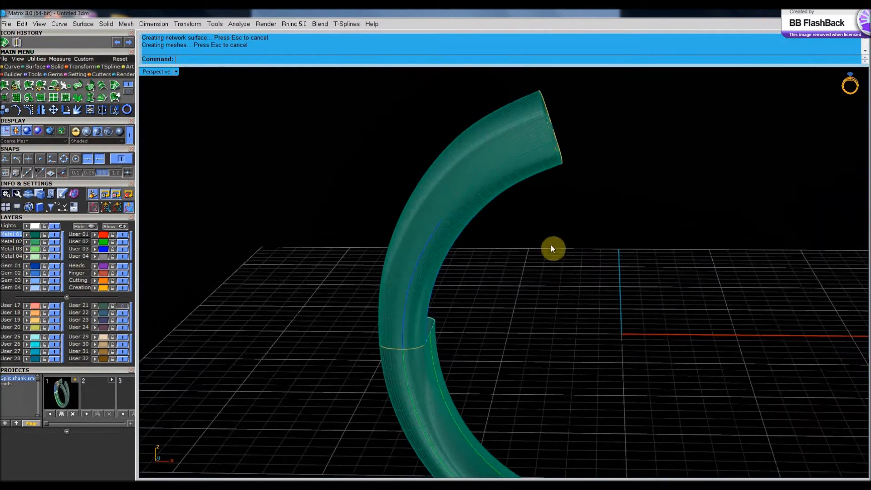
right_click_drag(547, 270, 448, 282)
left_click(445, 283)
left_click(431, 301)
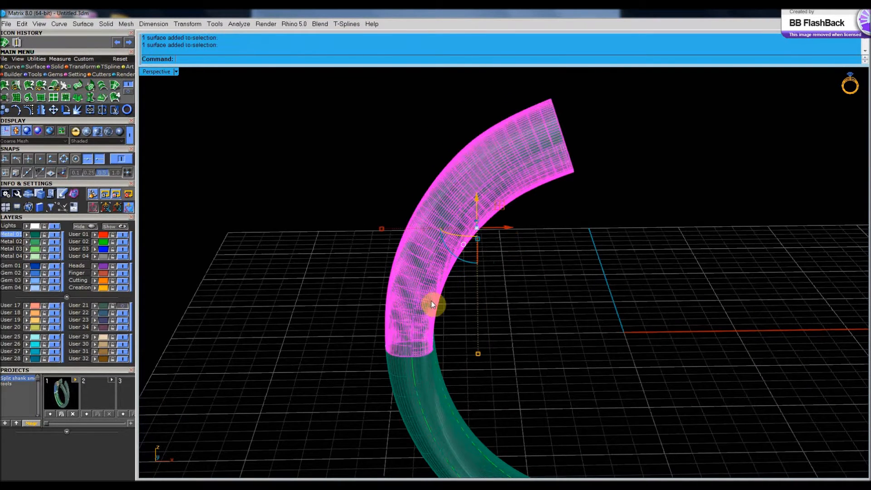
left_click(89, 110)
Mirror a copy of the joined upper branch across the X axis, starting the mirror plane at the origin (0).
scroll(374, 268, "down", 6)
right_click_drag(374, 268, 475, 266, "shift")
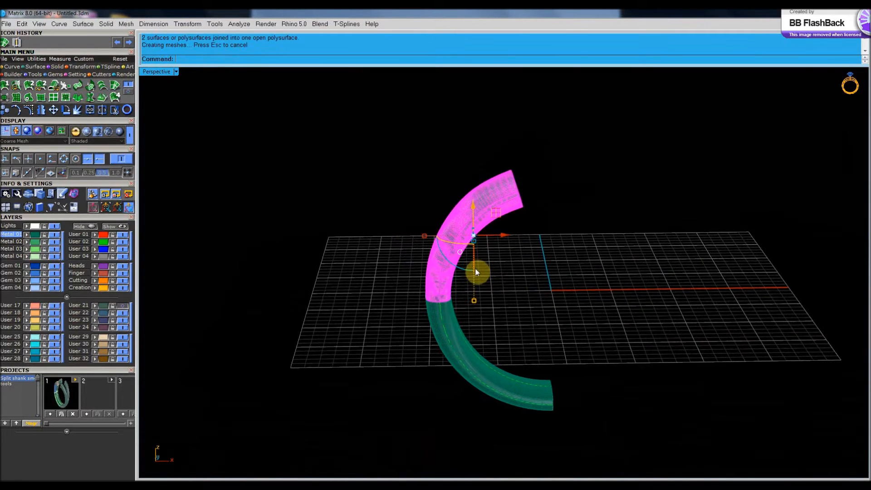
right_click(40, 113)
left_click(228, 278, "shift")
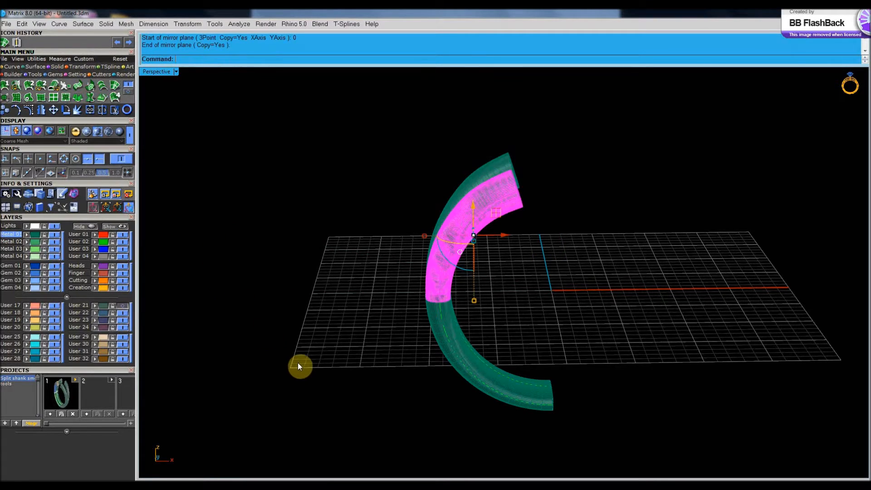
left_click(263, 334)
right_click_drag(439, 297, 511, 352)
right_click_drag(409, 369, 480, 336)
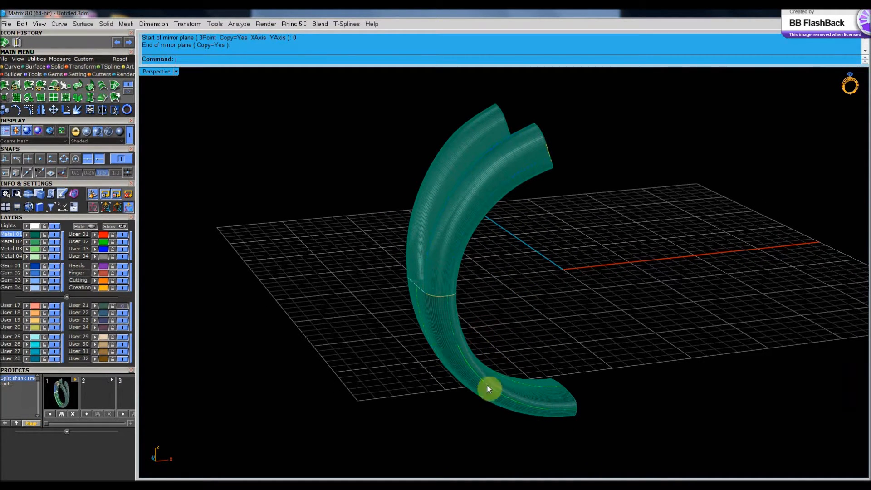
Make Metal 02 the current layer and hide the Metal 01 layer so only the construction curves show.
left_click(11, 241)
left_click(56, 236)
scroll(430, 307, "up", 2)
right_click_drag(442, 311, 494, 292)
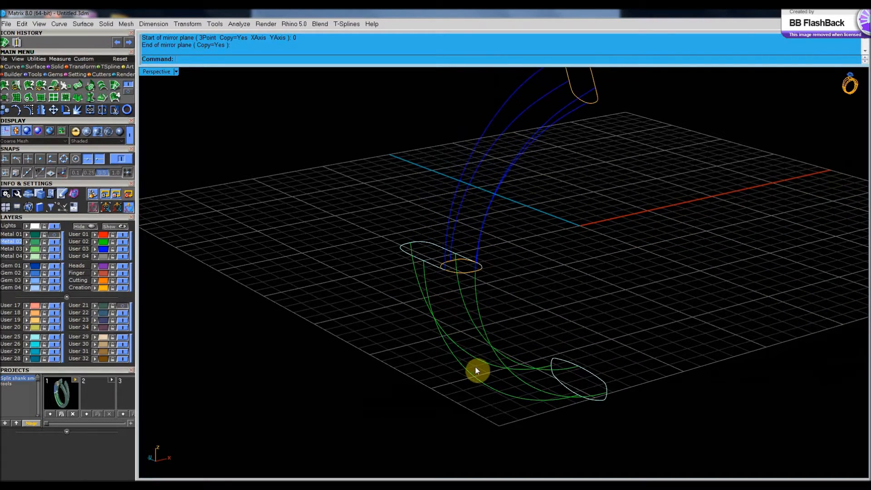
Split both white end profiles of the lower shank, using the two adjacent outer green rails as cutting objects.
scroll(463, 302, "up", 3)
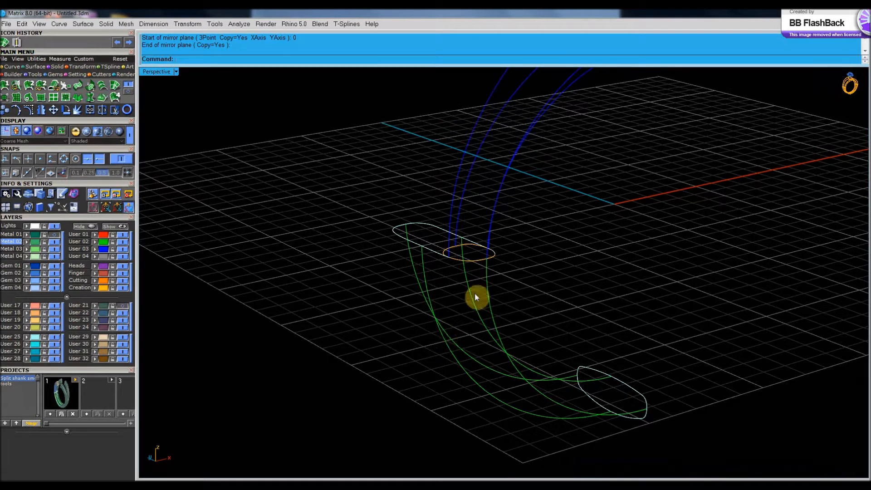
left_click(413, 245)
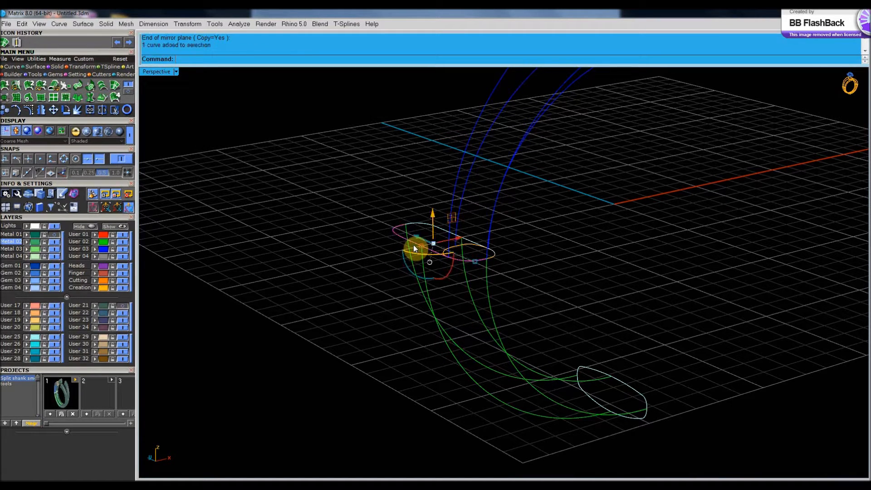
left_click(642, 423, "shift")
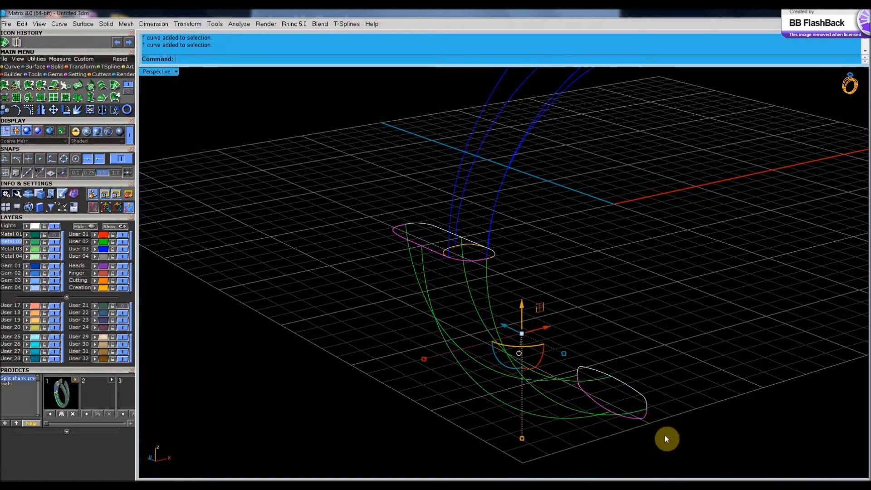
left_click(102, 109)
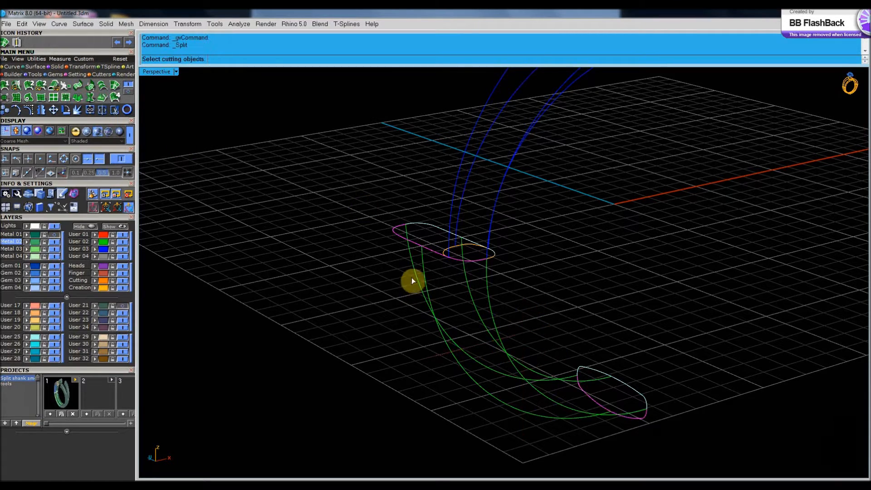
left_click(424, 281)
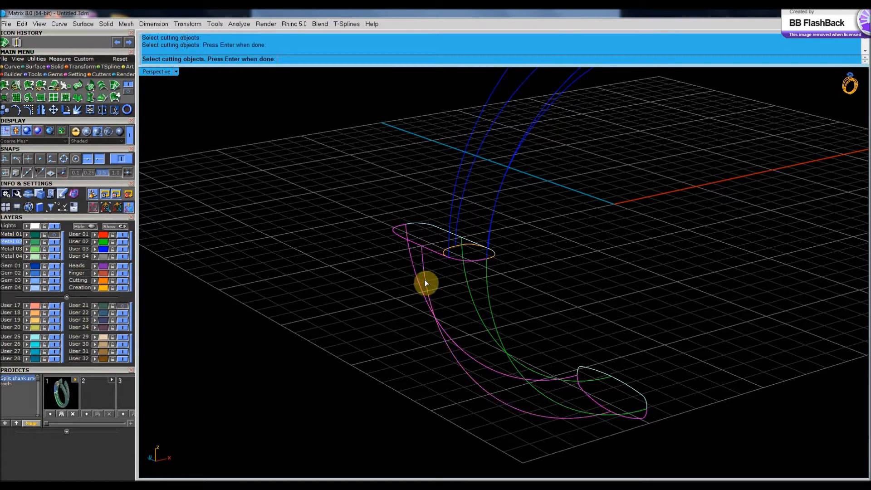
right_click(374, 325)
left_click(353, 325)
right_click_drag(394, 312, 454, 301)
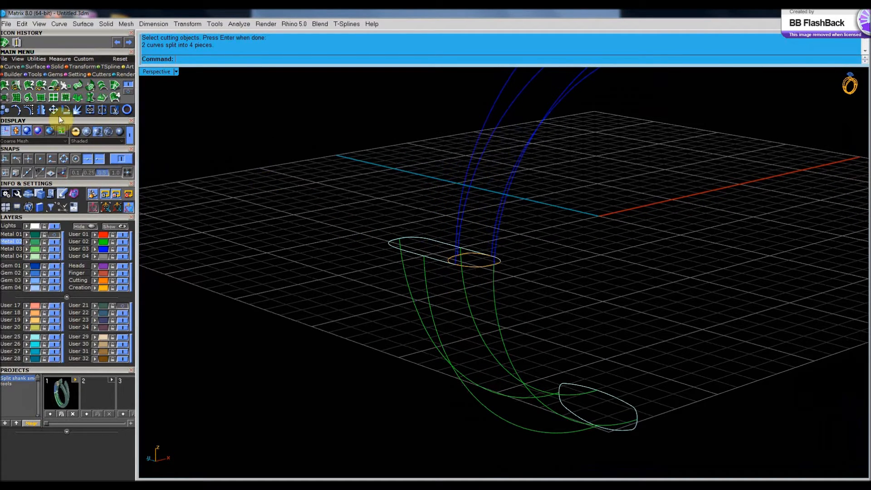
Start a two-rail sweep along the two outer green rails, with the split white profile segments at both ends as cross sections.
left_click(29, 86)
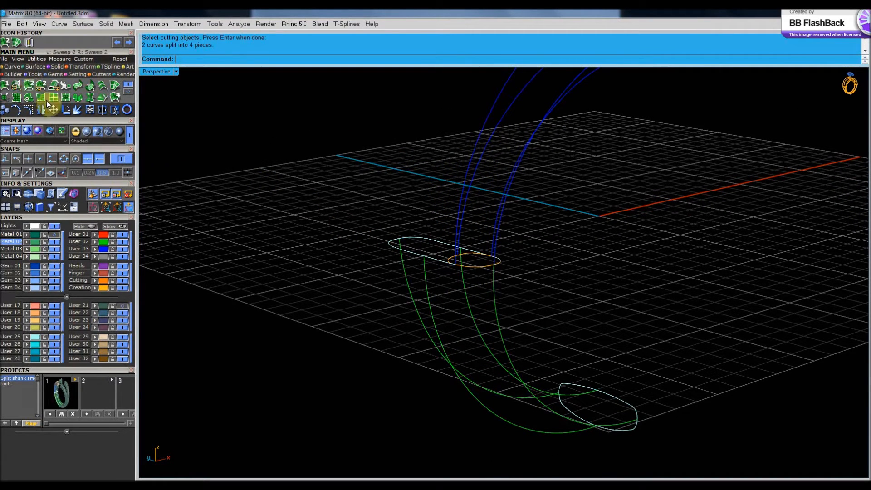
left_click(407, 285)
left_click(429, 308)
left_click(412, 257)
right_click_drag(583, 452, 558, 432)
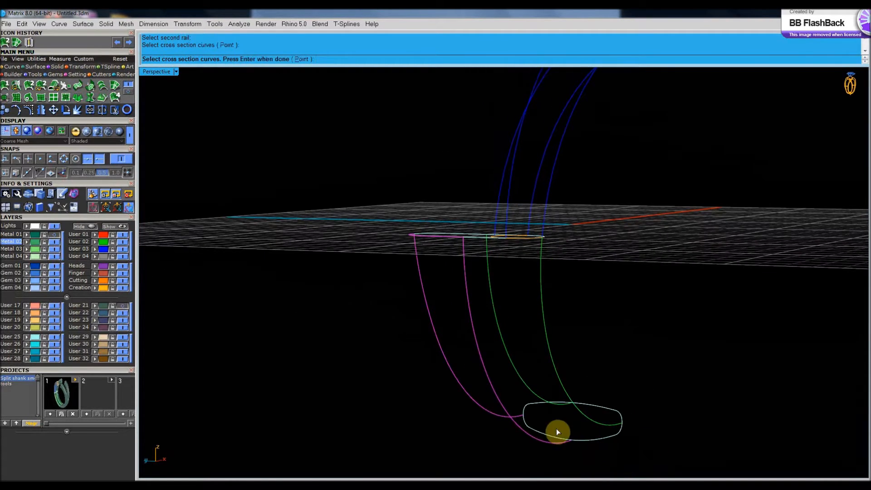
left_click(543, 436)
key("Return")
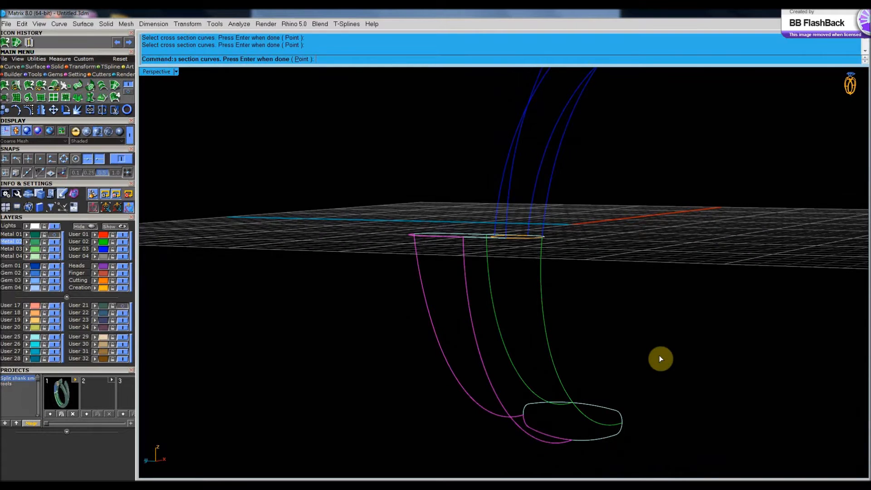
right_click_drag(697, 410, 612, 392)
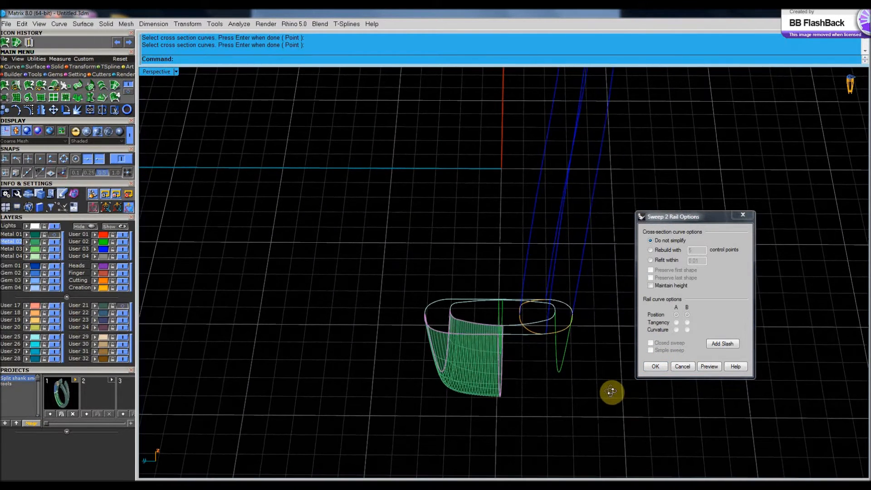
Enable Maintain height for the two-rail sweep, preview it and create the surface without simplifying the cross sections.
left_click(651, 286)
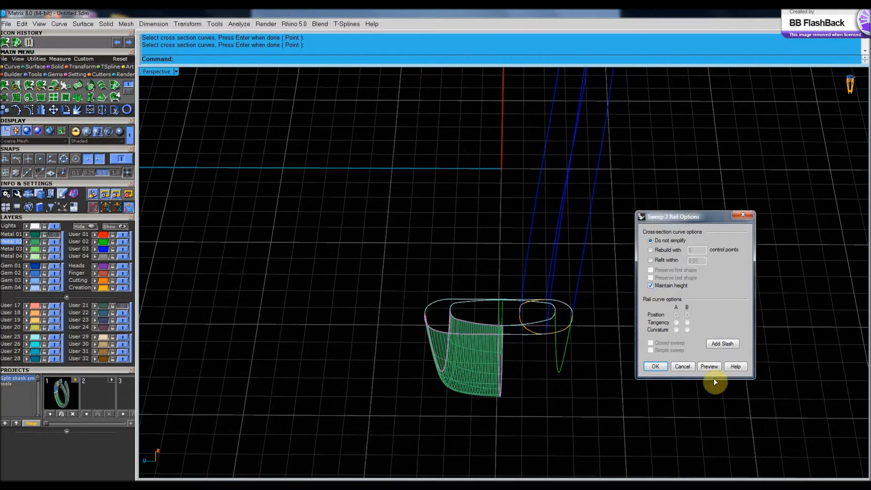
left_click(708, 365)
right_click_drag(561, 432, 569, 404)
left_click(658, 378)
key("Return")
Mirror a copy of the swept half shank across the X axis, starting the mirror plane at the origin (0).
right_click_drag(635, 420, 536, 371)
left_click(429, 346)
right_click_drag(475, 259, 476, 344)
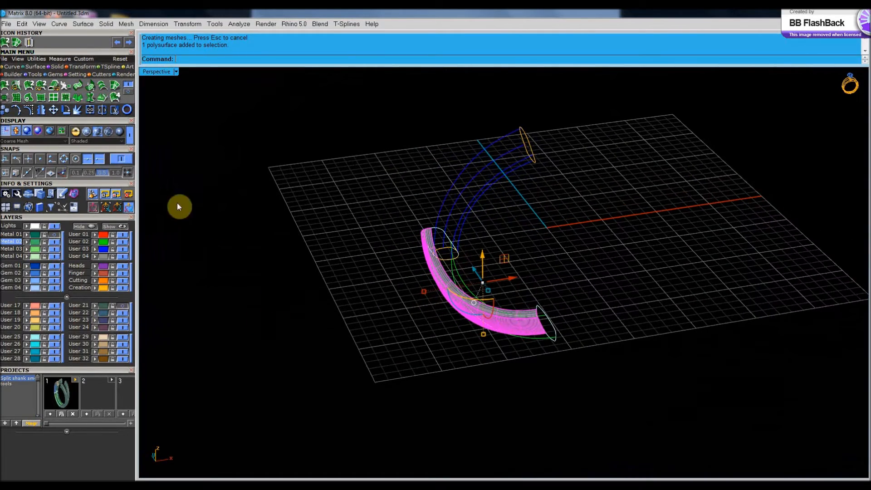
left_click(42, 110)
type("0")
key("Return")
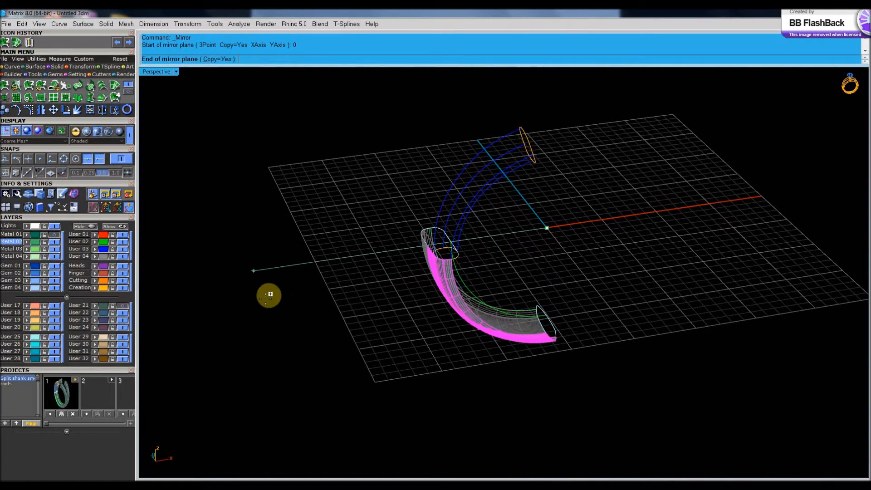
left_click(271, 294)
Join the swept half shank and its mirrored copy into one polysurface.
right_click_drag(384, 373, 453, 323)
scroll(467, 320, "up", 3)
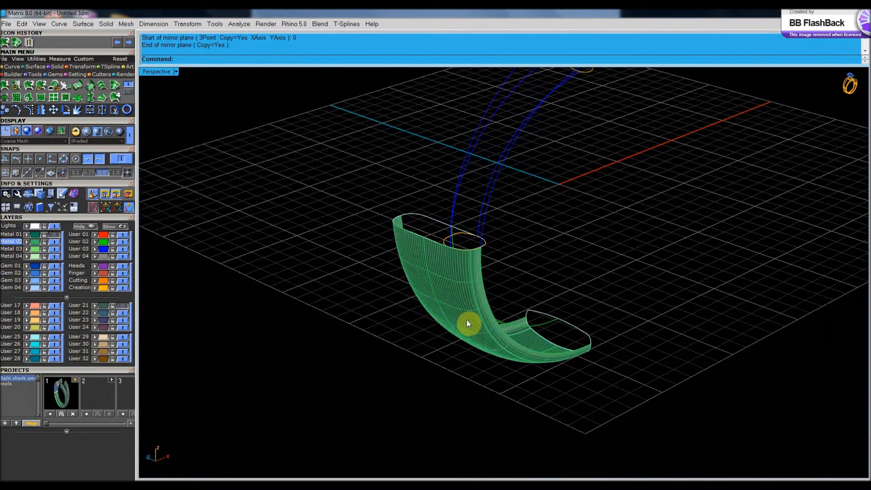
left_click(466, 319)
left_click(434, 315, "shift")
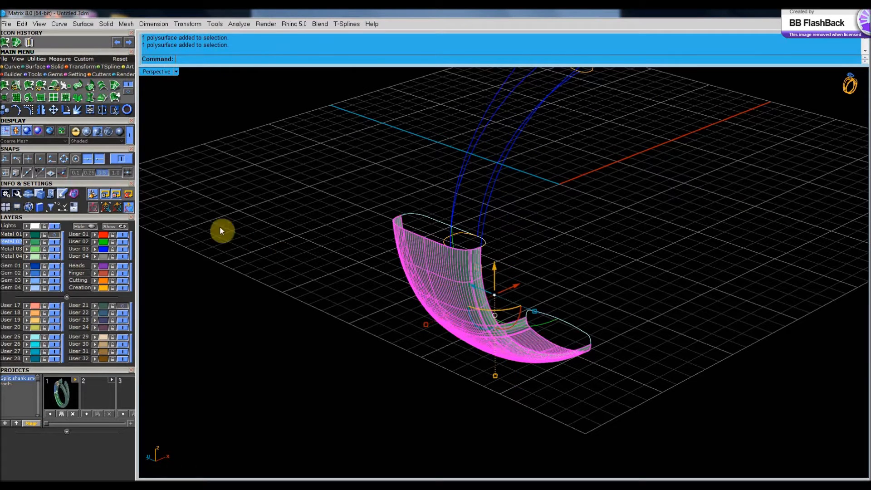
left_click(89, 111)
right_click_drag(458, 289, 477, 273, "shift")
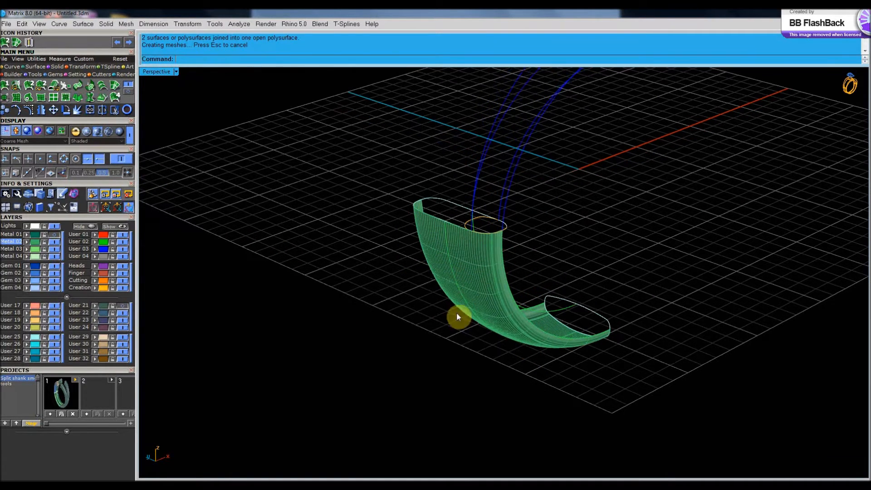
Show the Metal 01 layer and compare the swept lower shank with the network-surface version around the split.
left_click(55, 235)
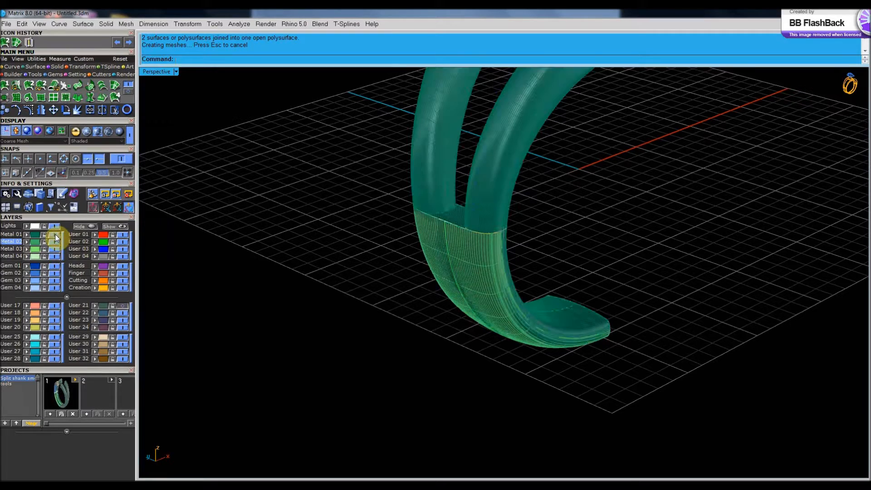
scroll(476, 269, "up", 1)
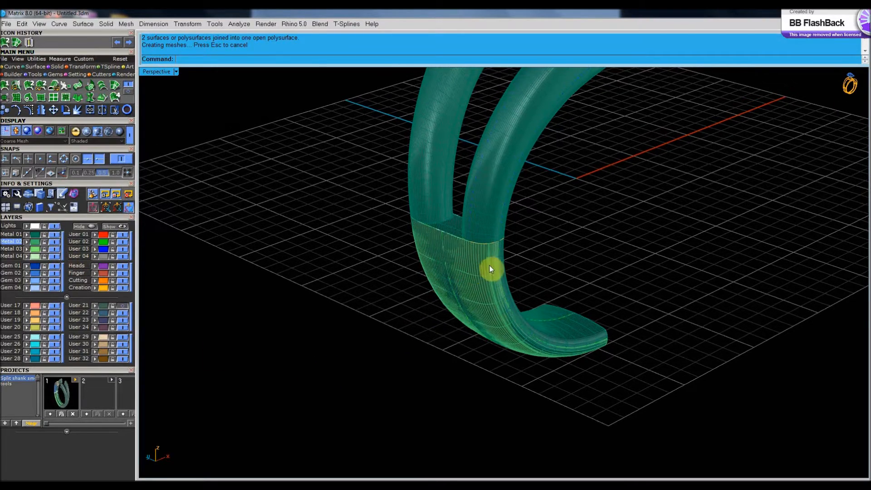
scroll(457, 283, "up", 1)
right_click_drag(546, 307, 573, 310)
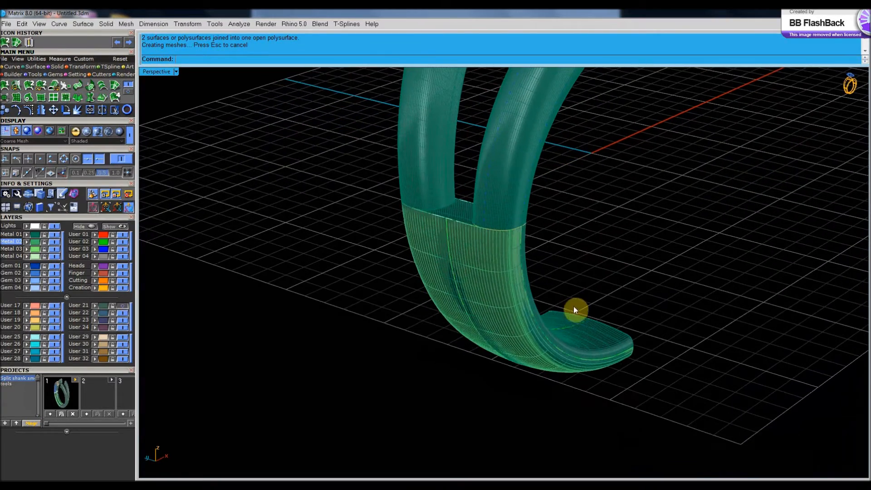
right_click_drag(564, 269, 546, 275)
scroll(450, 236, "up", 2)
right_click_drag(473, 290, 521, 268)
scroll(524, 268, "up", 1)
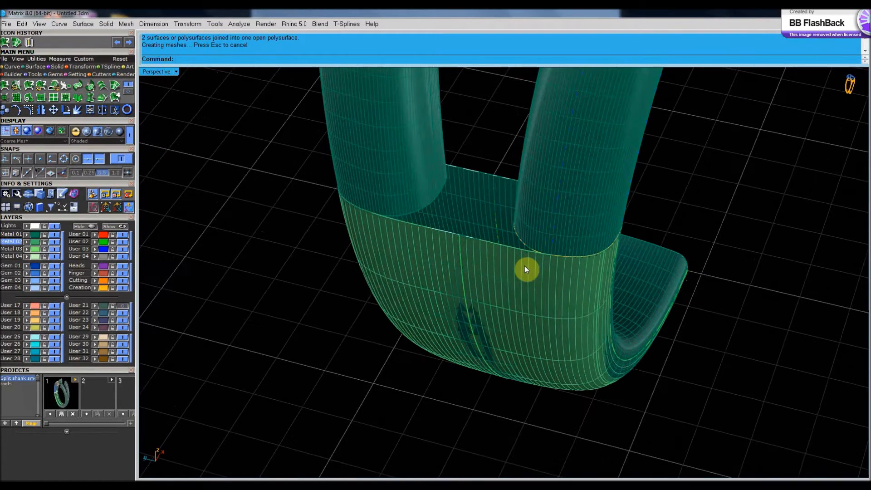
Hide the Metal 01 layer and inspect how the swept shank meets the profile curves at its open ends.
left_click(55, 235)
right_click_drag(544, 299, 567, 327)
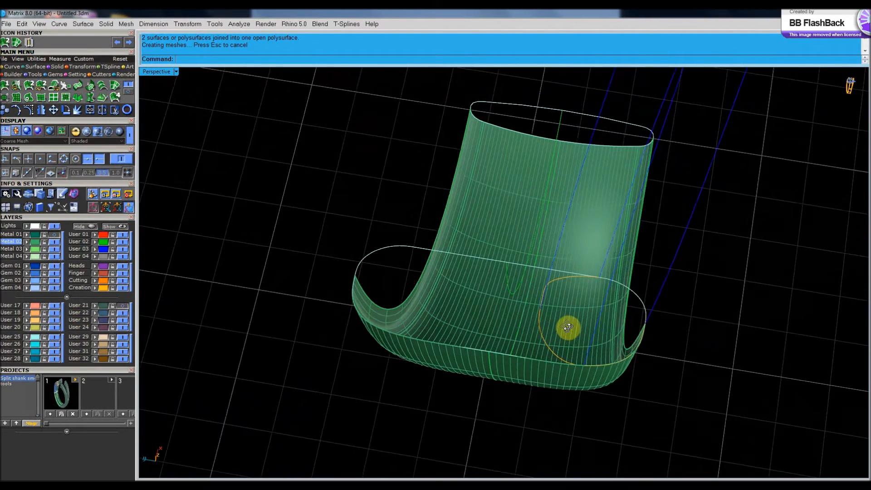
scroll(567, 376, "up", 1)
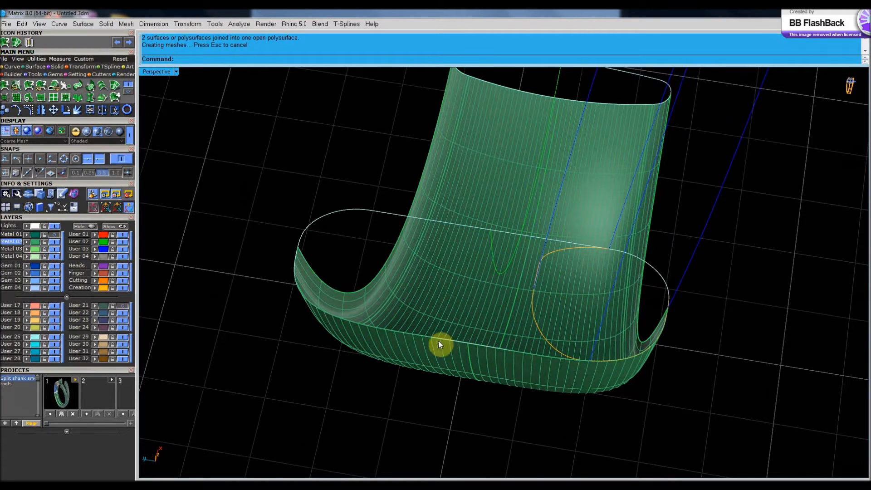
right_click_drag(490, 368, 503, 426)
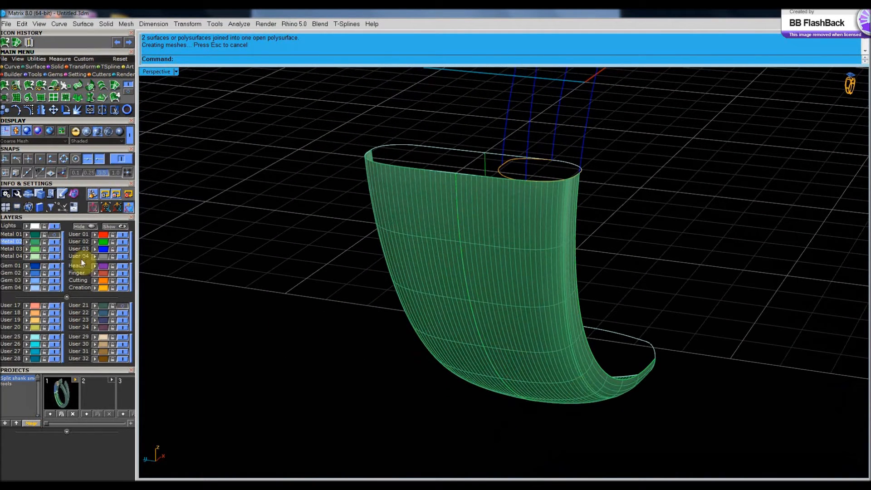
Show Metal 01 again and examine where the swept and network surfaces differ along the outer face and side of the shank.
left_click(55, 239)
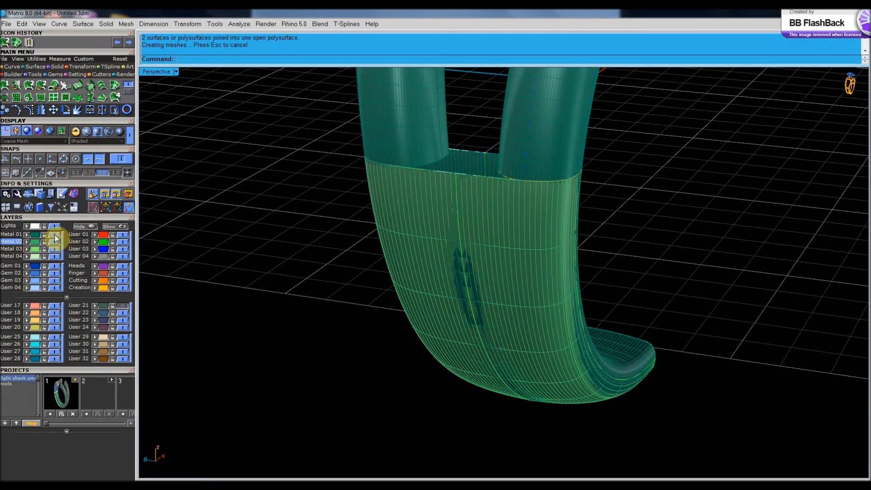
right_click_drag(583, 334, 488, 209)
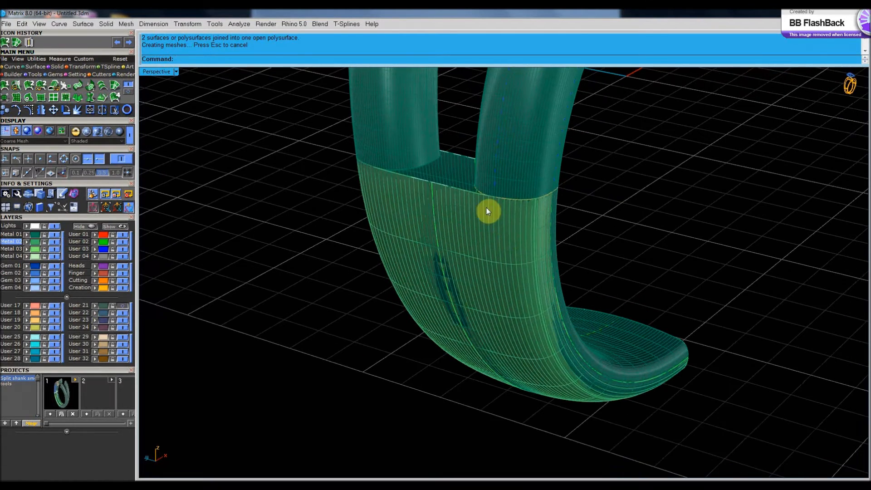
right_click_drag(498, 356, 450, 273)
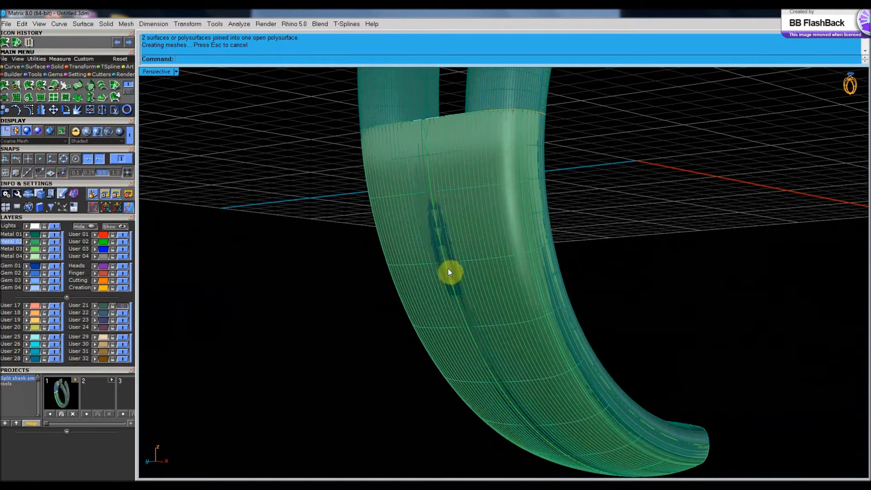
right_click_drag(526, 405, 467, 366)
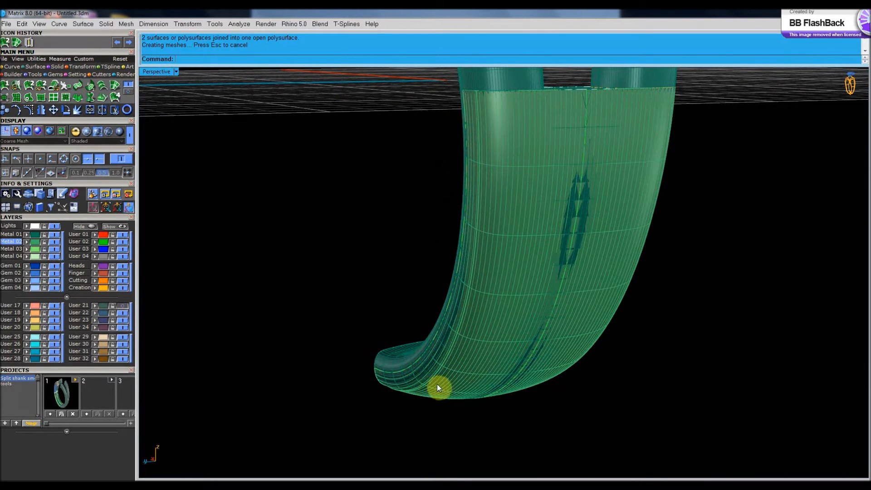
right_click_drag(419, 407, 456, 421)
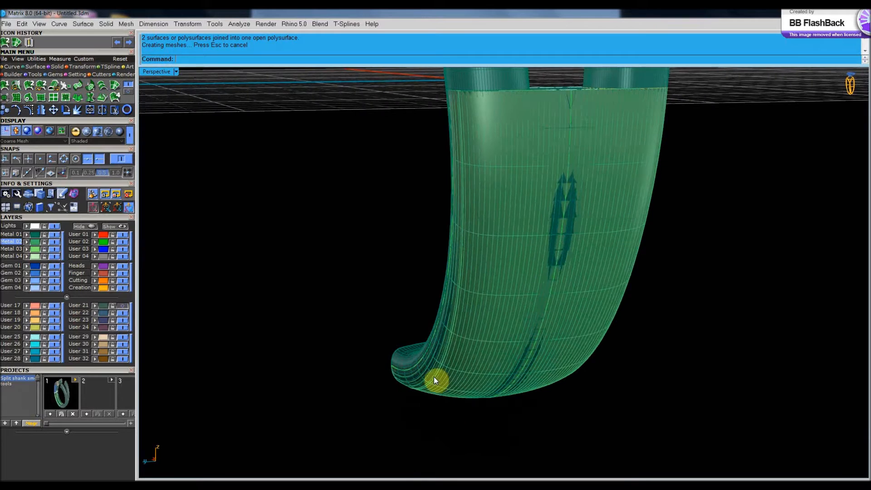
scroll(434, 377, "up", 4)
right_click_drag(440, 378, 458, 378)
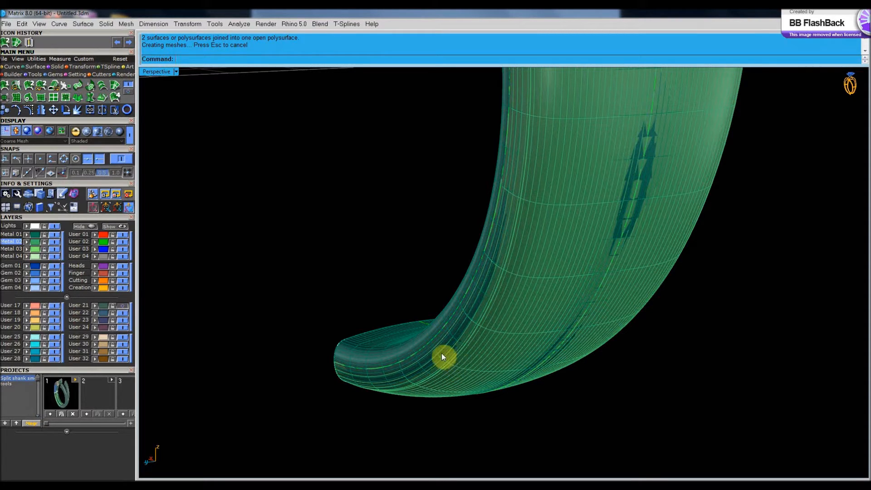
right_click_drag(552, 371, 616, 392)
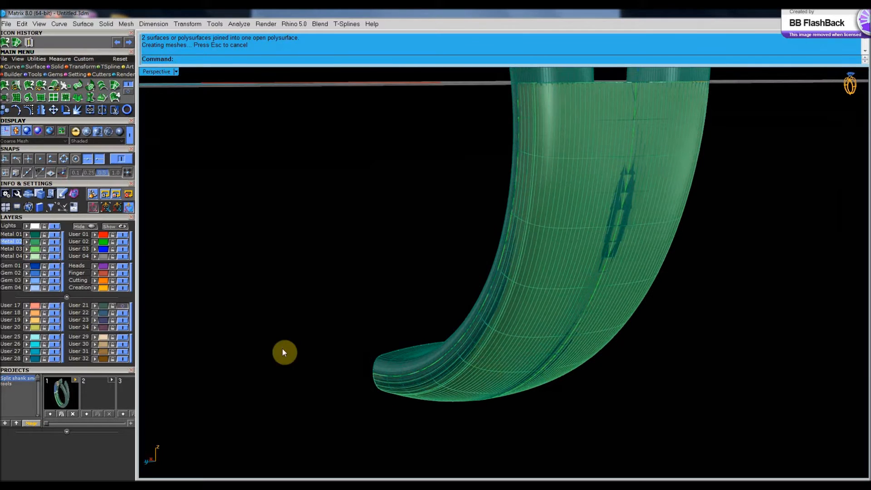
Hide Metal 01 again and examine the side curvature of the swept shank on its own.
left_click(54, 235)
right_click_drag(462, 379, 497, 373)
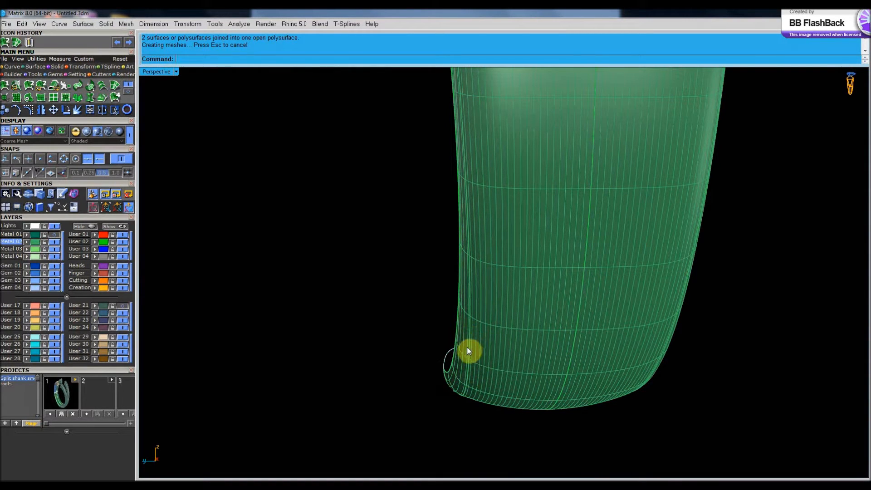
right_click_drag(475, 352, 335, 305)
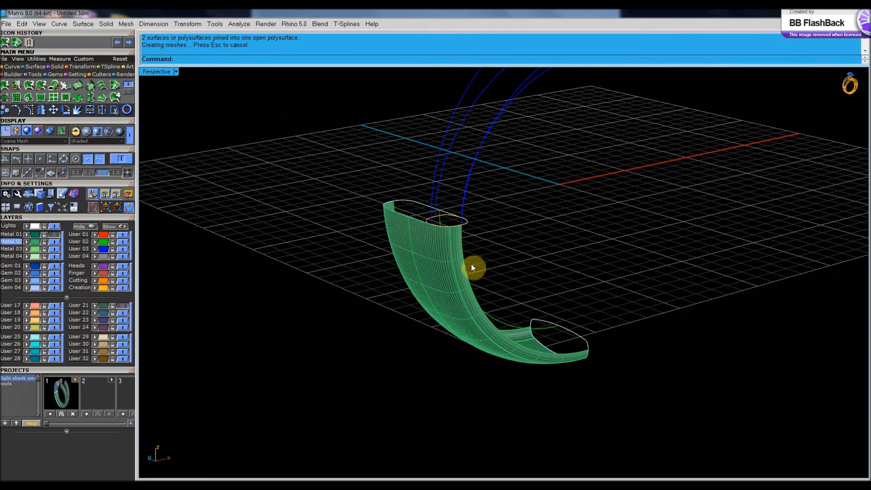
right_click_drag(472, 267, 448, 352)
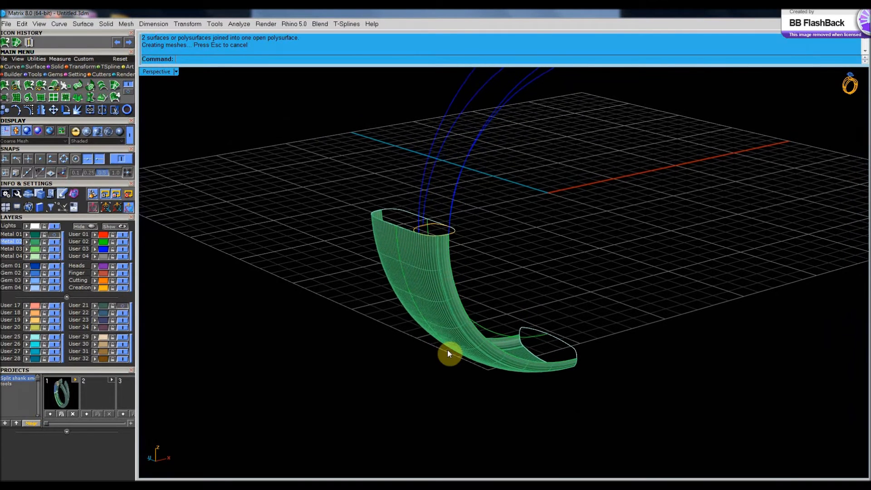
Delete the swept lower-shank polysurface on Metal 02 and show the Metal 01 layer with the network-surface shank.
left_click(36, 242)
key("Delete")
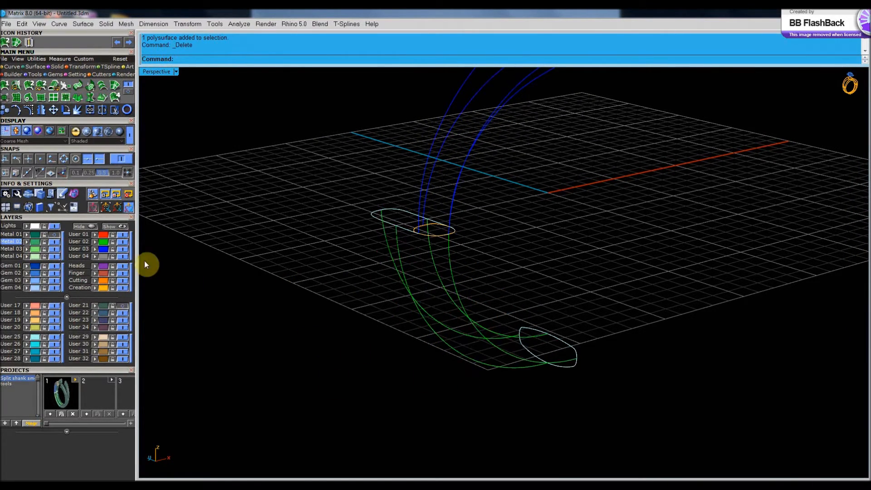
left_click(54, 234)
right_click_drag(412, 342, 512, 336)
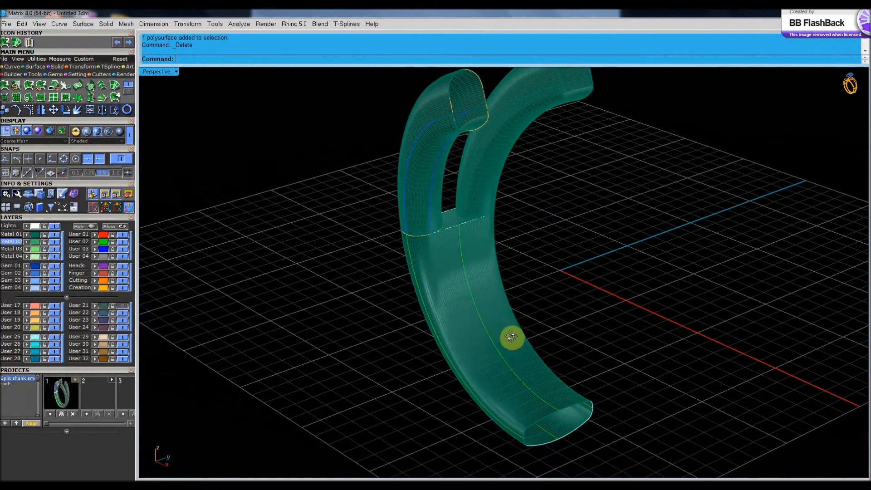
Make User 01 the current layer for a new curve at the split between the shank branches.
scroll(519, 317, "down", 2)
right_click_drag(563, 286, 544, 311, "shift")
scroll(463, 293, "up", 2)
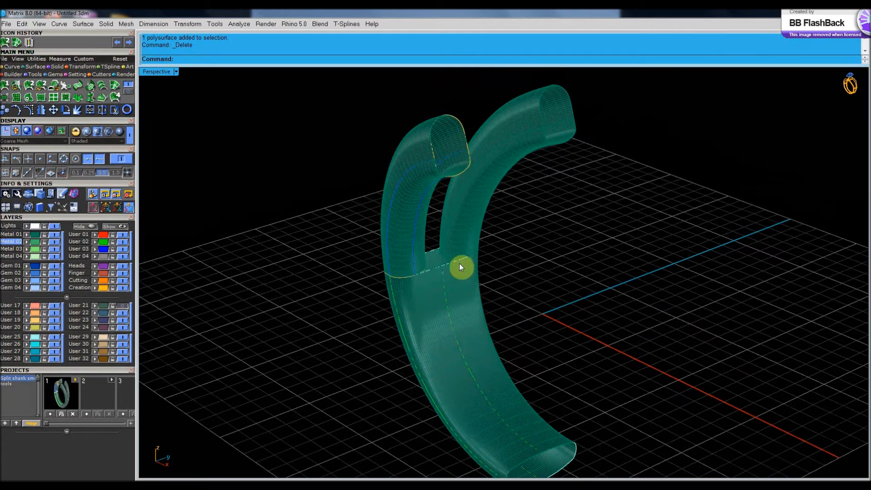
right_click_drag(521, 289, 546, 288)
scroll(456, 267, "up", 2)
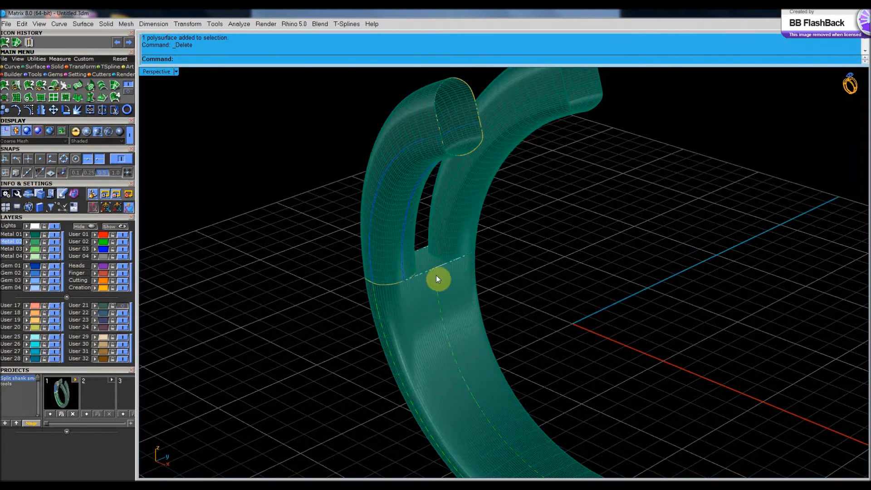
scroll(431, 272, "up", 2)
left_click(81, 234)
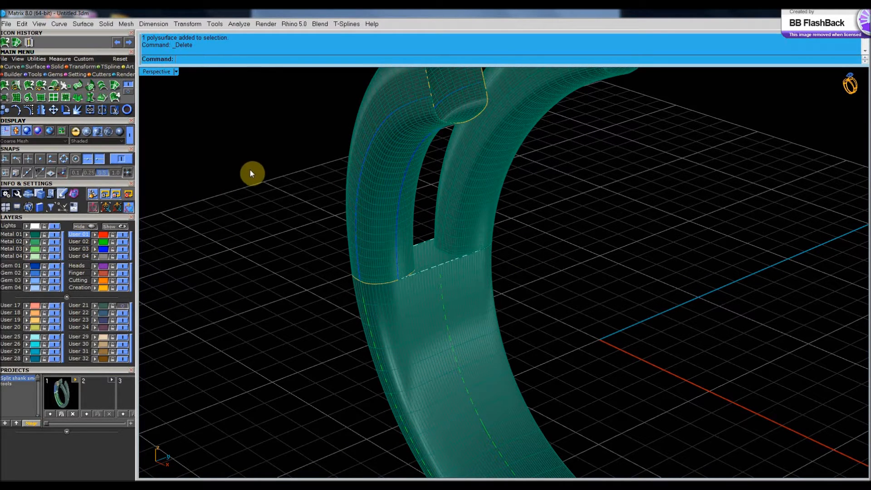
Create a Blend curve with Curvature continuity across the split, joining the inner sides of the two upper shank branches at their lower ends.
left_click(12, 66)
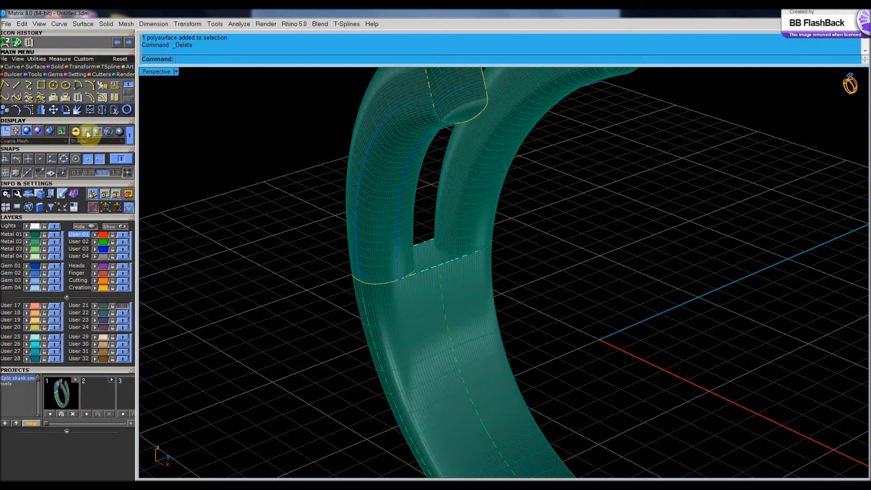
left_click(4, 99)
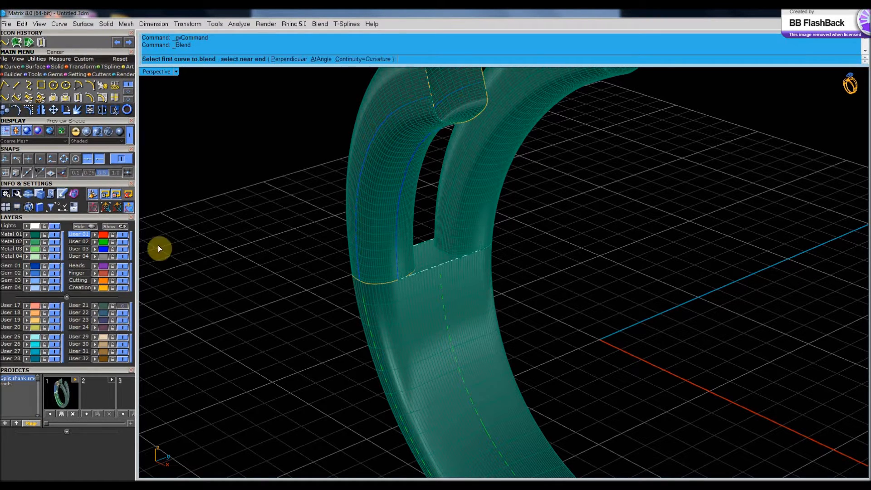
scroll(446, 252, "up", 2)
left_click(442, 253)
right_click_drag(445, 253, 551, 252)
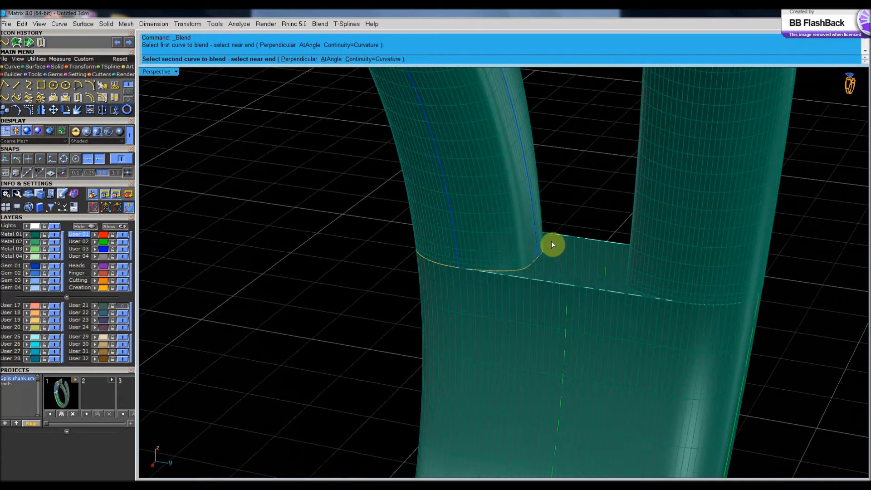
left_click(537, 252)
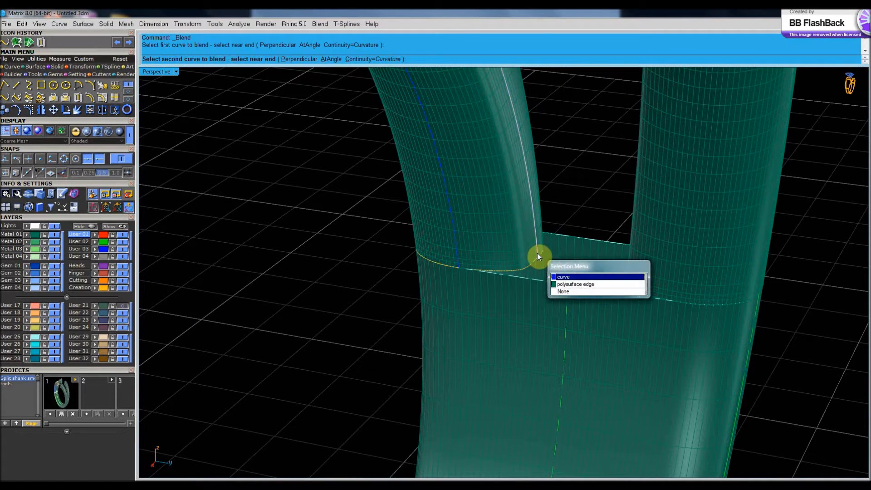
left_click(564, 281)
right_click_drag(511, 367, 551, 344)
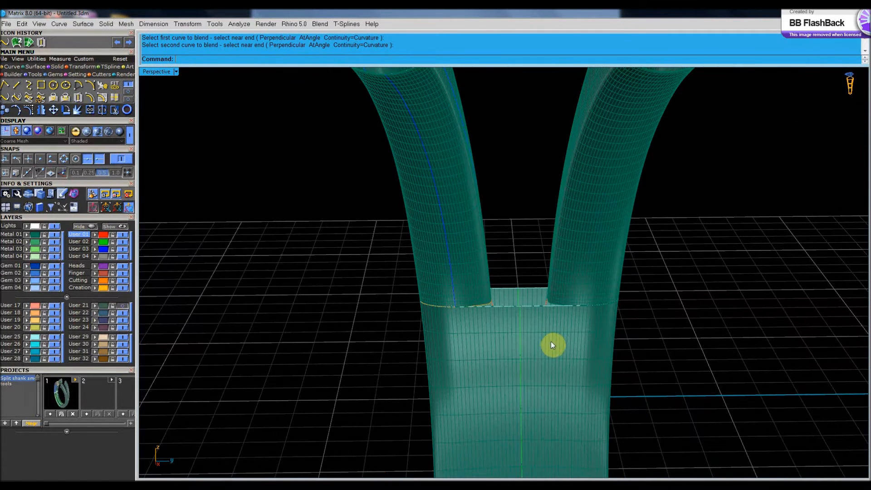
Switch to the four-view layout and show the control points of the red blend curve at the split.
double_click(157, 72)
scroll(687, 399, "up", 3)
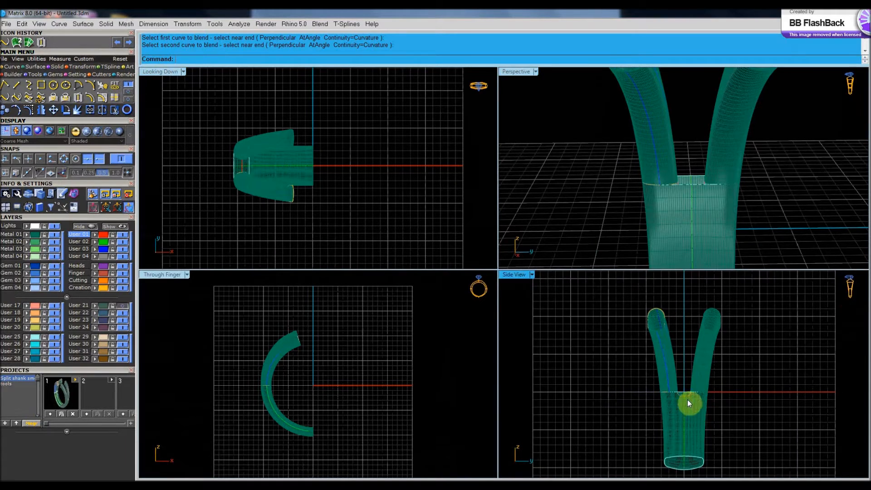
scroll(686, 395, "up", 2)
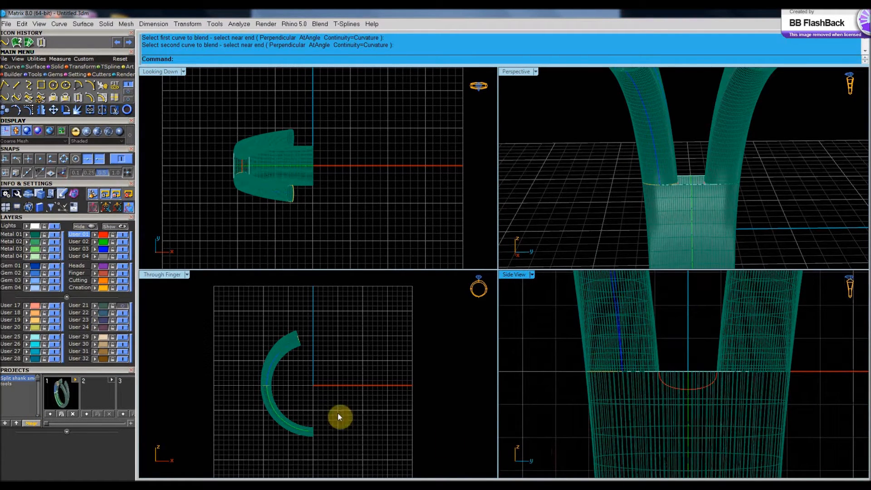
scroll(293, 397, "up", 5)
scroll(295, 386, "up", 3)
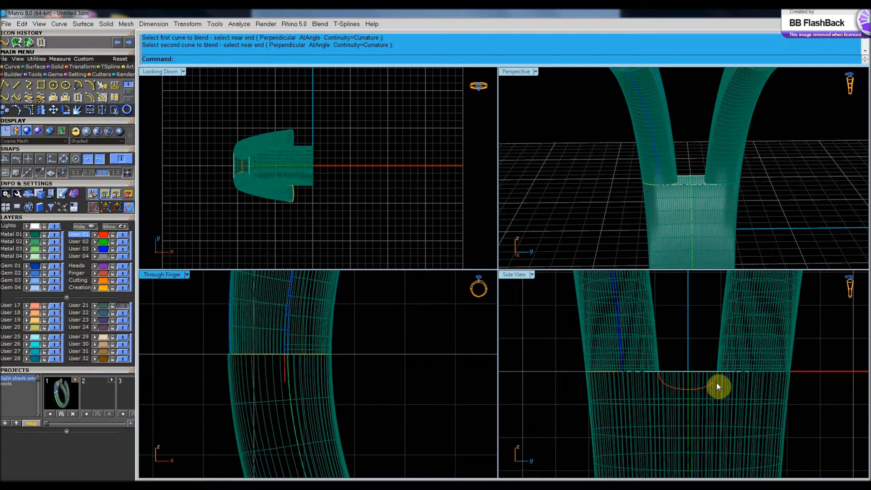
scroll(708, 394, "up", 3)
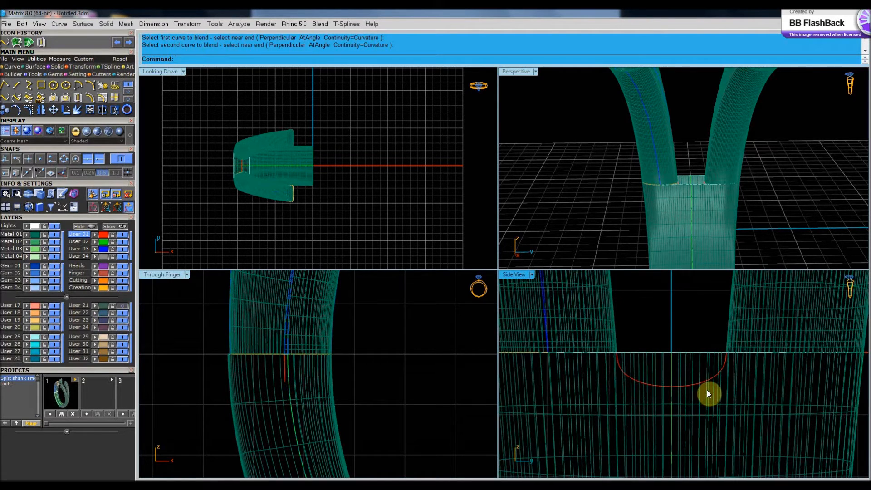
left_click(704, 383)
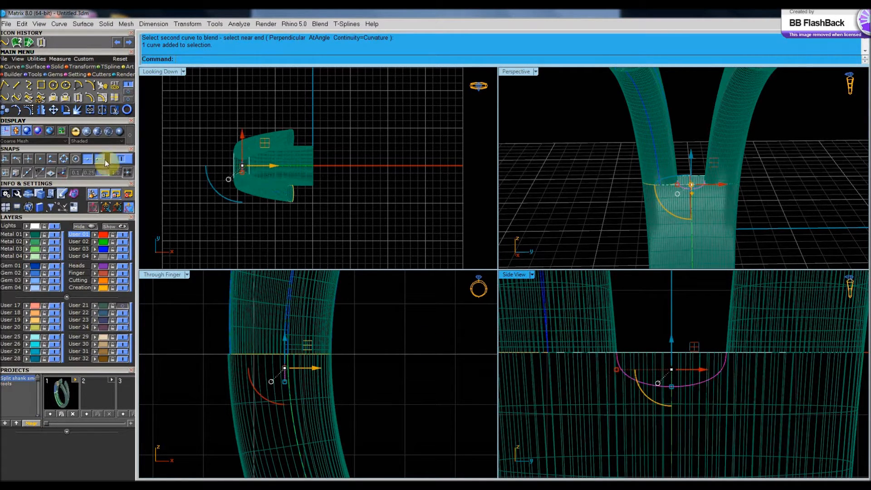
left_click(29, 111)
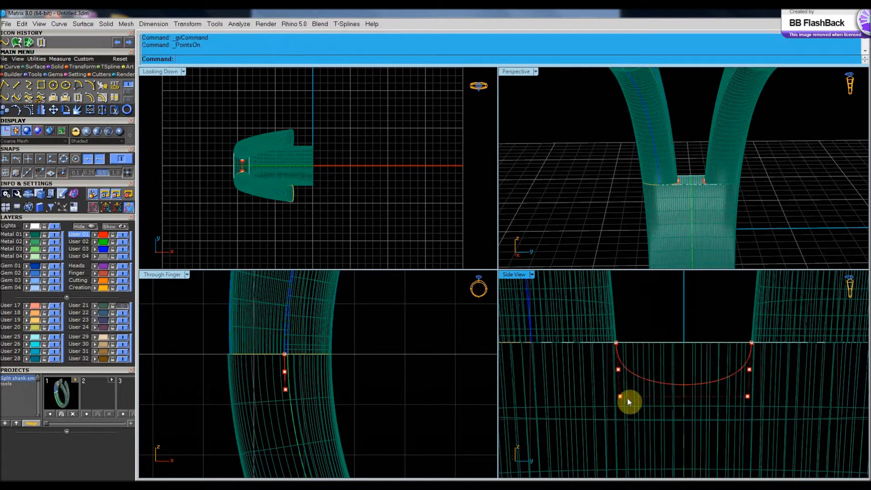
Move the blend curve's four lower control points down together in the Side View to deepen the U shape, leaving its endpoints in place.
right_click_drag(657, 400, 639, 382)
left_click_drag(580, 362, 740, 403)
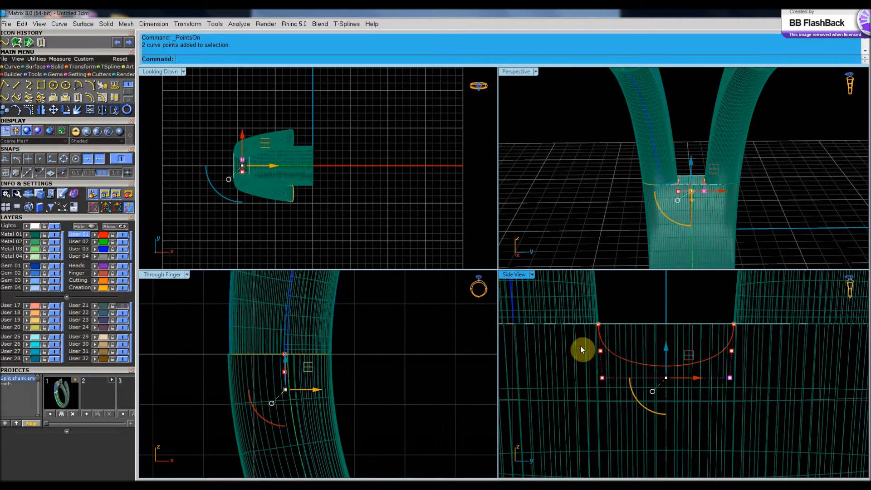
left_click_drag(580, 345, 766, 385)
left_click_drag(670, 339, 677, 359)
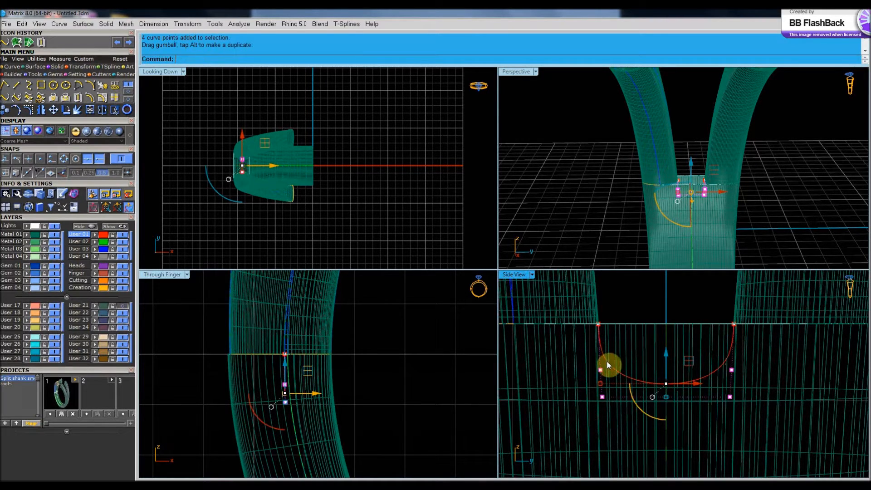
left_click(630, 303)
Lower only the bottom pair of the blend curve's control points a little further in the Side View.
scroll(684, 381, "up", 2)
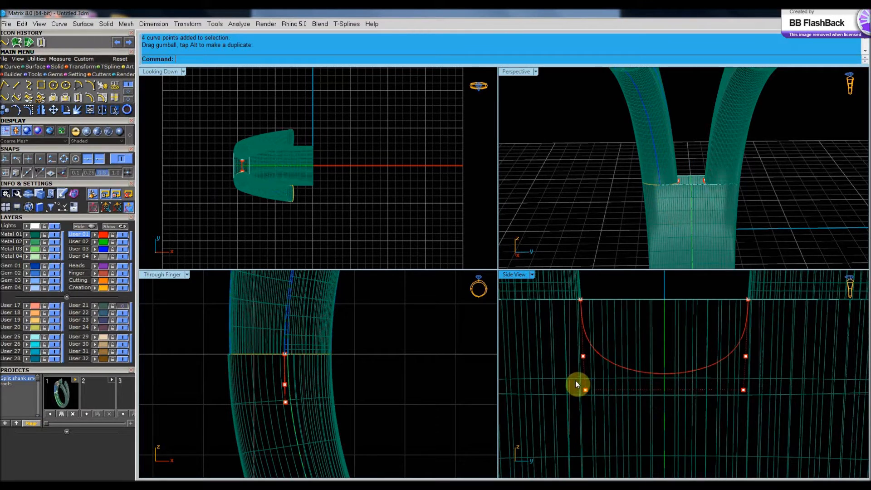
left_click_drag(574, 369, 770, 433)
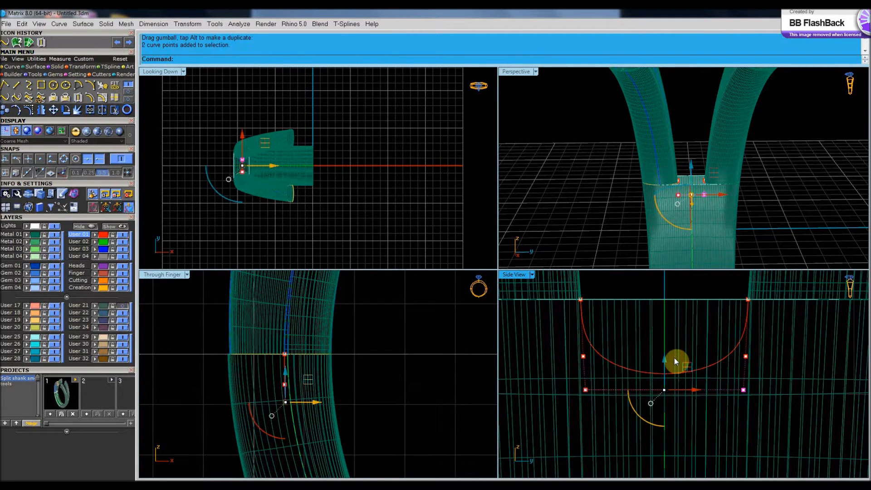
left_click_drag(675, 359, 669, 372)
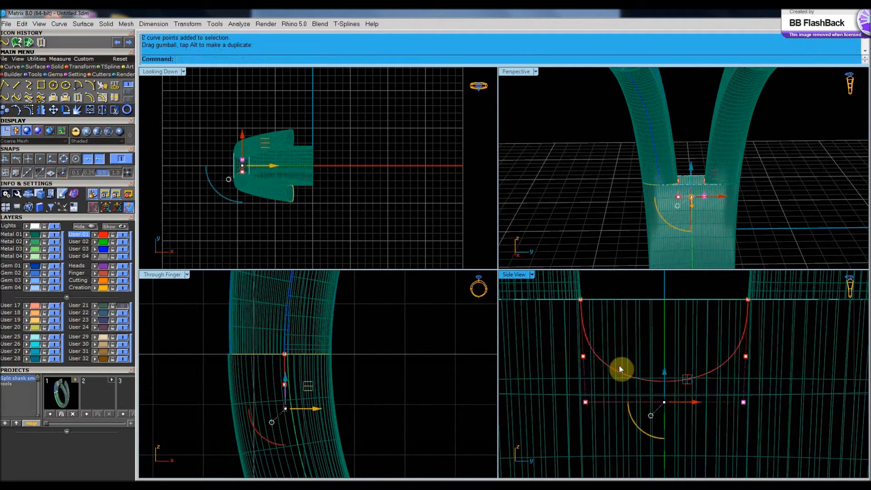
left_click(572, 349)
Scale the middle pair of the blend curve's control points slightly inward in the Side View to refine its sides.
scroll(587, 340, "up", 2)
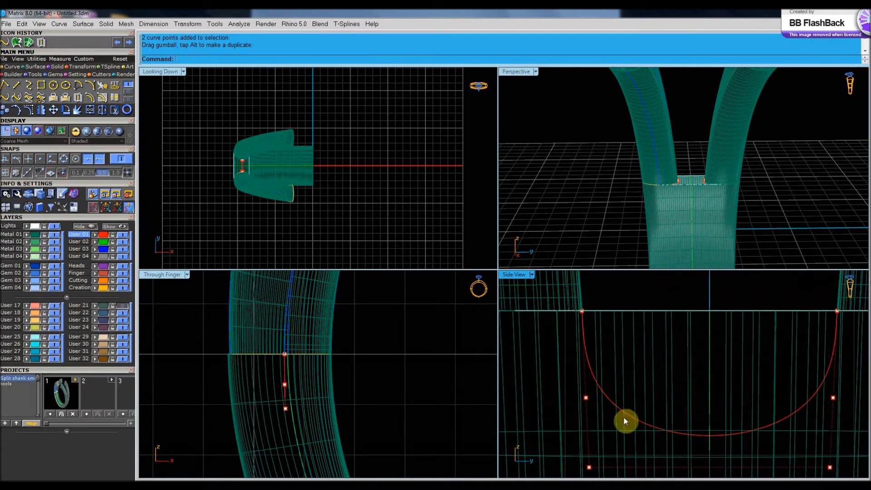
scroll(562, 378, "down", 2)
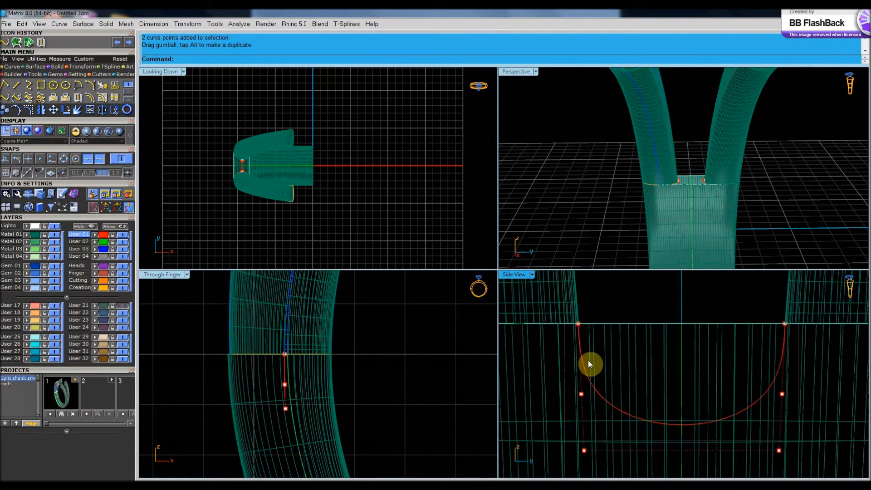
left_click_drag(565, 383, 810, 426)
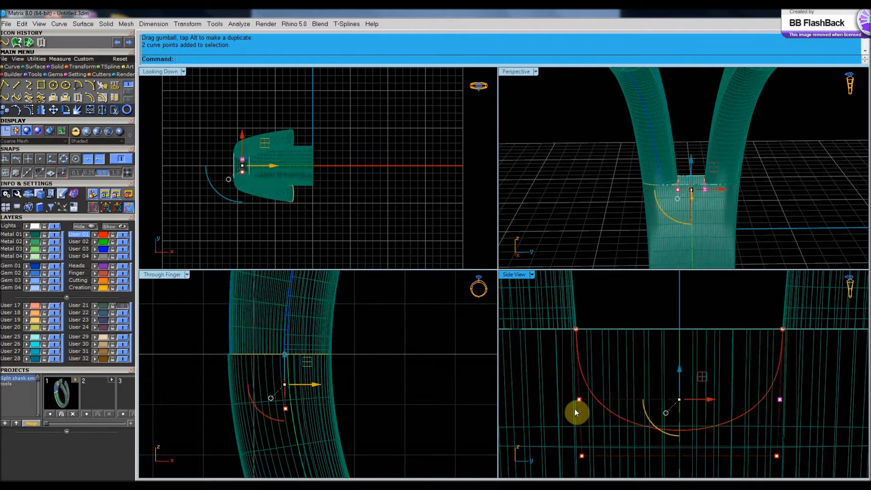
scroll(575, 411, "up", 1)
left_click_drag(580, 398, 584, 398)
scroll(618, 362, "down", 3)
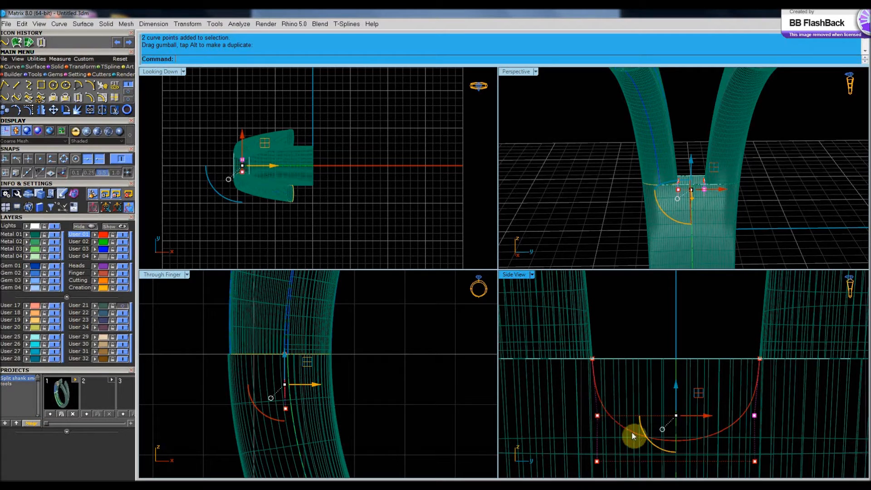
left_click(707, 328)
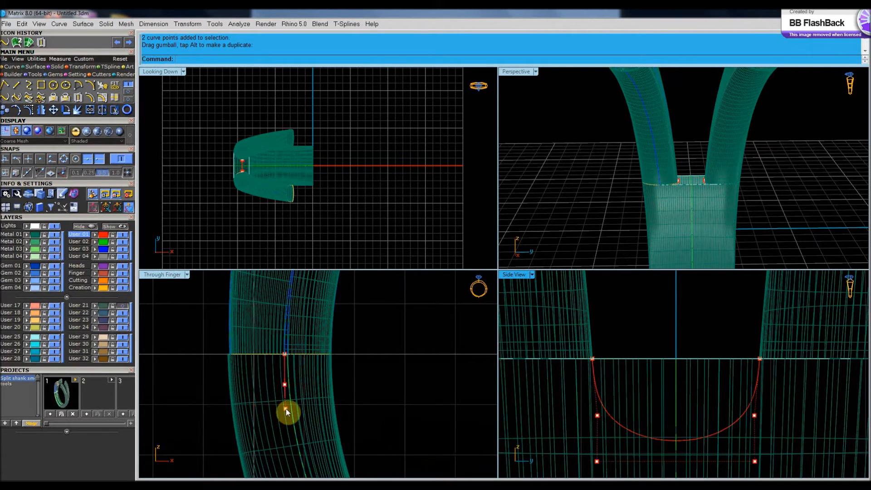
Shift the blend curve's bottom pair of control points slightly toward the green rail in the Through Finger view so it follows the shank's curvature.
scroll(287, 408, "up", 3)
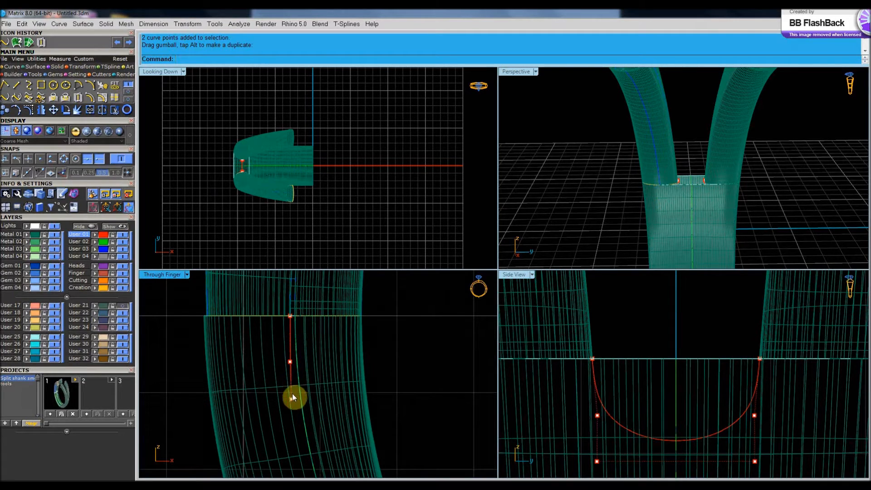
scroll(291, 381, "up", 2)
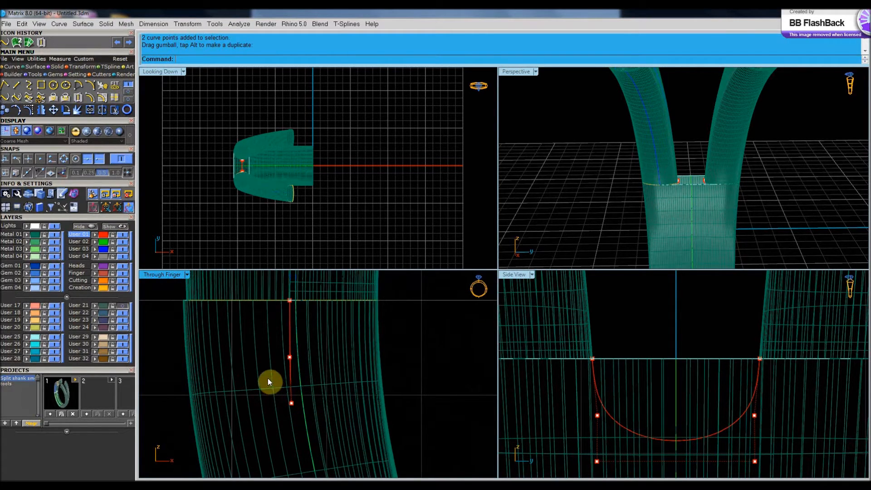
left_click_drag(264, 372, 325, 406)
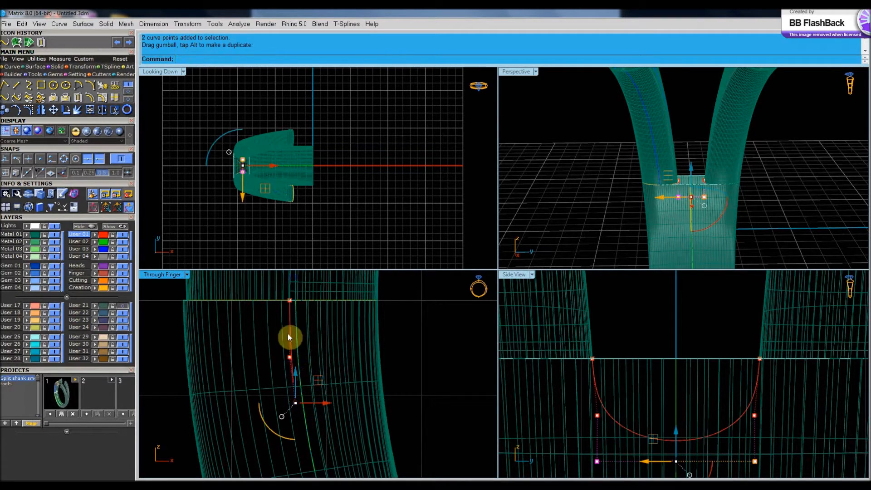
left_click(408, 320)
scroll(298, 367, "up", 3)
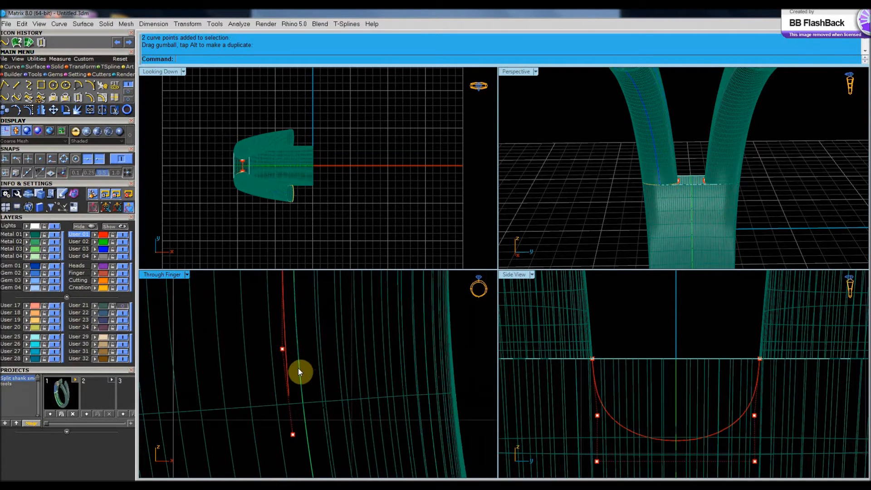
scroll(298, 369, "down", 3)
right_click_drag(417, 363, 395, 367)
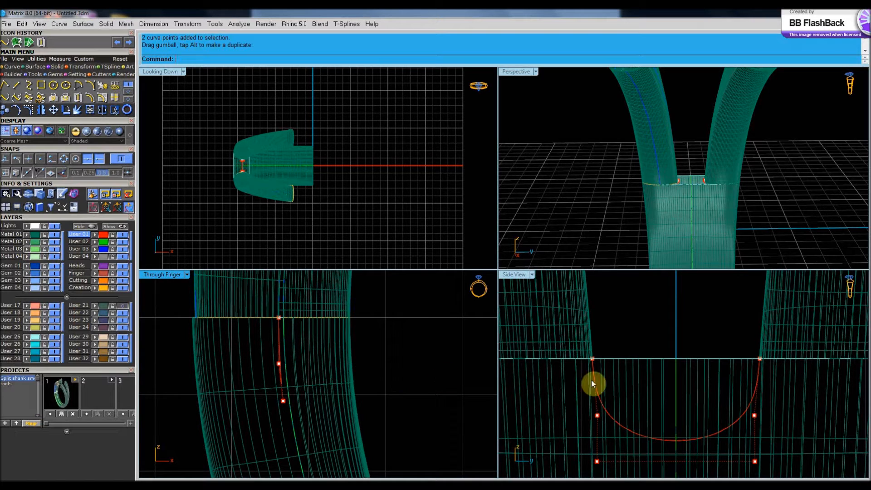
Turn off the control points of the blend curve.
scroll(723, 392, "down", 3)
key("F10")
key("Escape")
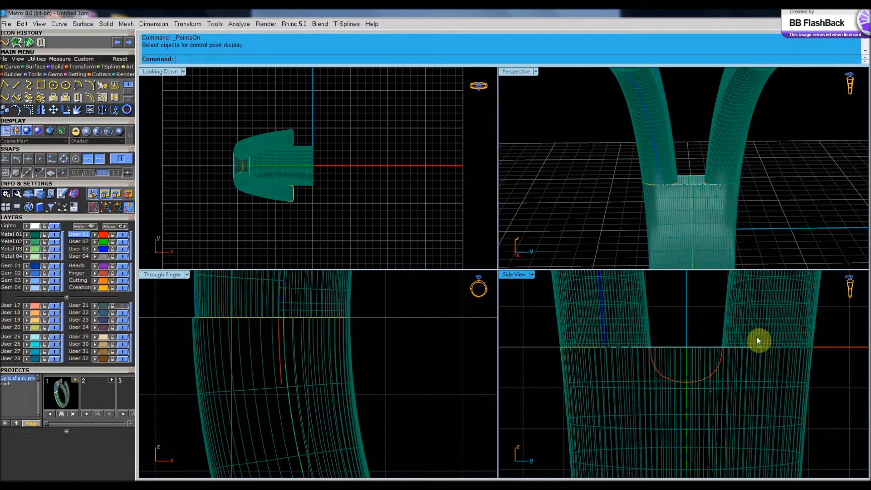
Maximize the Perspective view and hide the Metal 01 layer to expose the blend curve among the rail and profile curves at the split.
scroll(757, 339, "down", 6)
right_click_drag(772, 334, 734, 365)
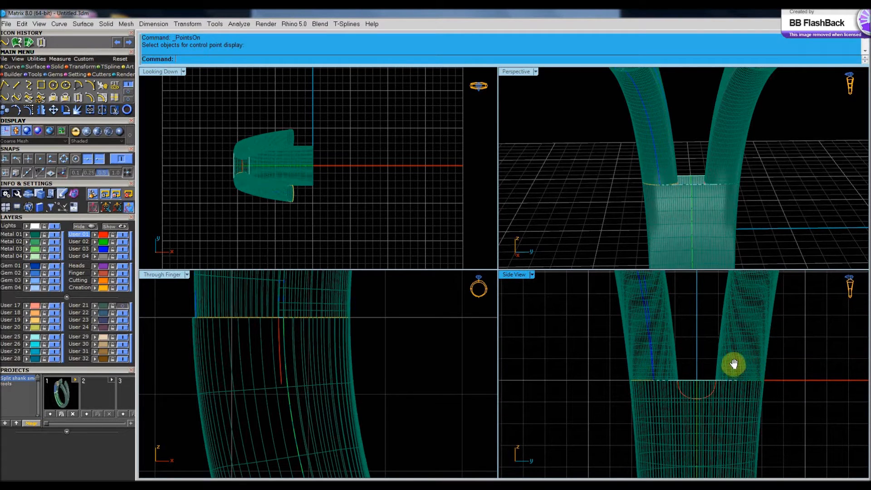
right_click_drag(631, 191, 663, 184)
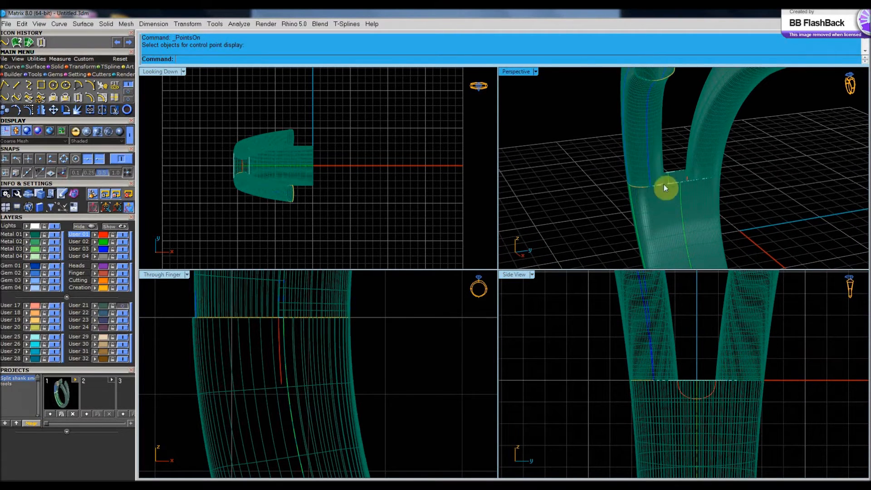
double_click(517, 72)
scroll(379, 279, "down", 5)
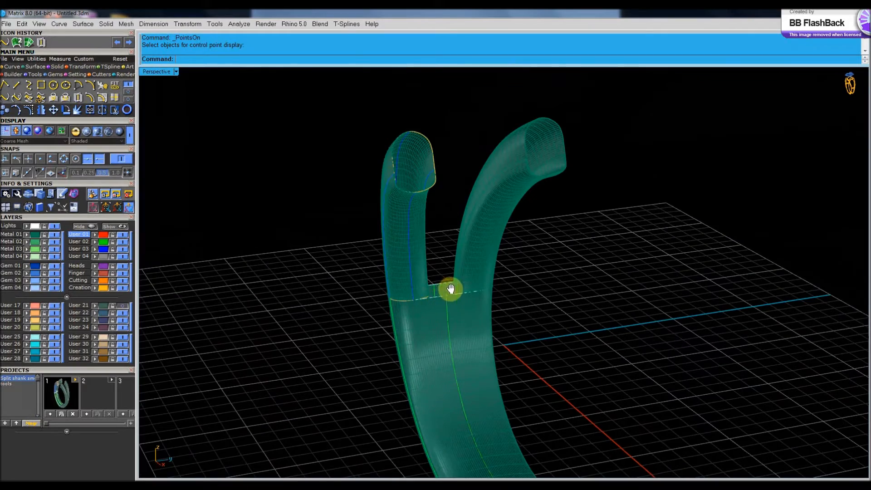
right_click_drag(451, 286, 464, 323)
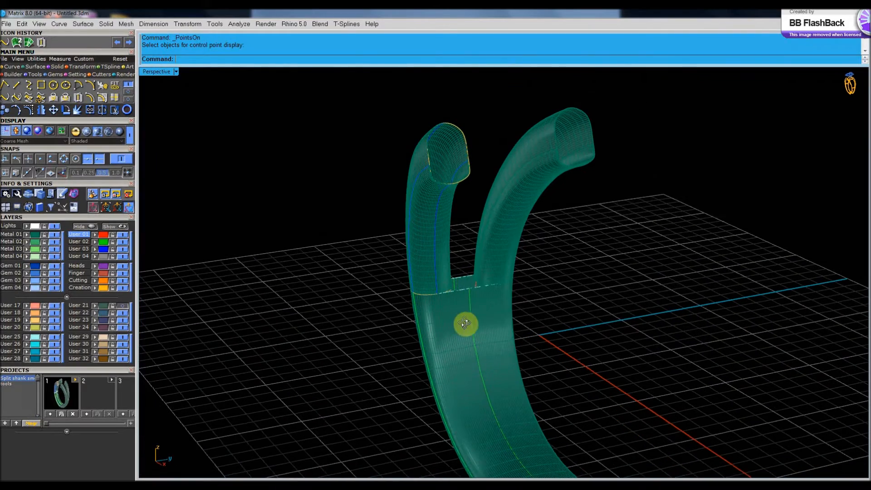
left_click(52, 235)
scroll(438, 294, "up", 5)
right_click_drag(439, 306, 463, 319)
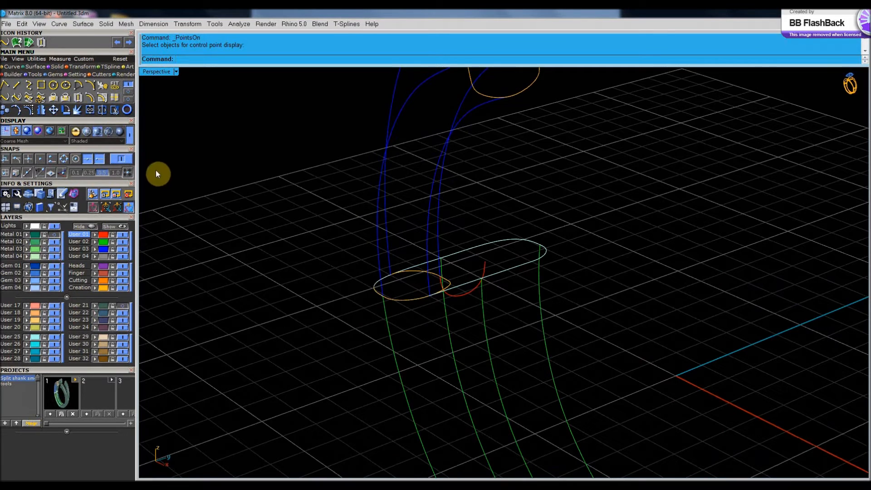
Place a point at the lower end of the inner blue rail where it meets the orange profile, and restore the four-view layout.
left_click(128, 92)
left_click(7, 101)
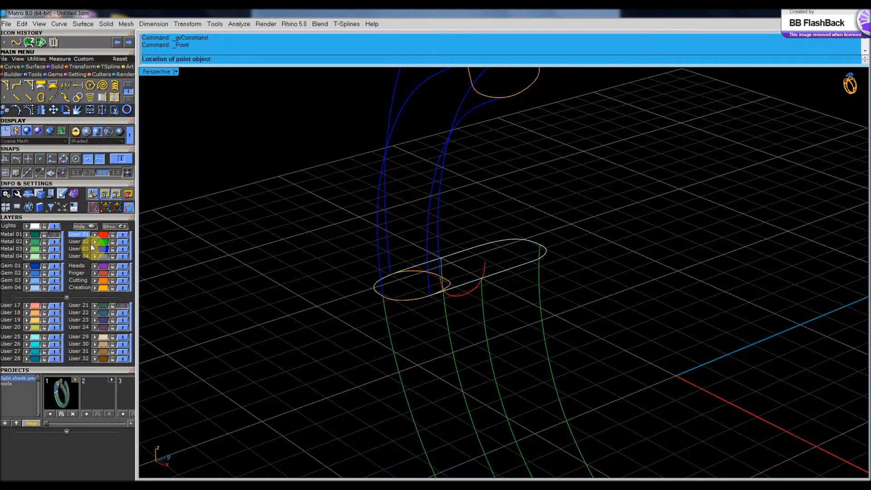
scroll(451, 305, "up", 4)
scroll(407, 300, "up", 2)
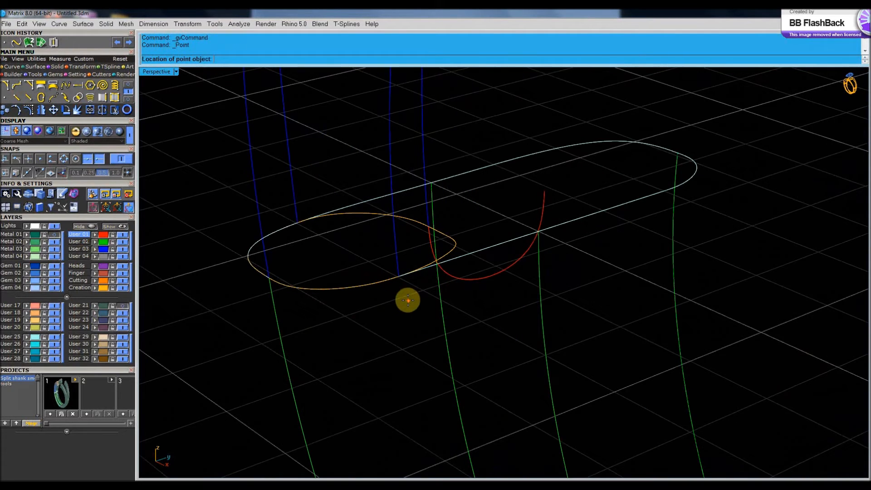
scroll(407, 301, "up", 2)
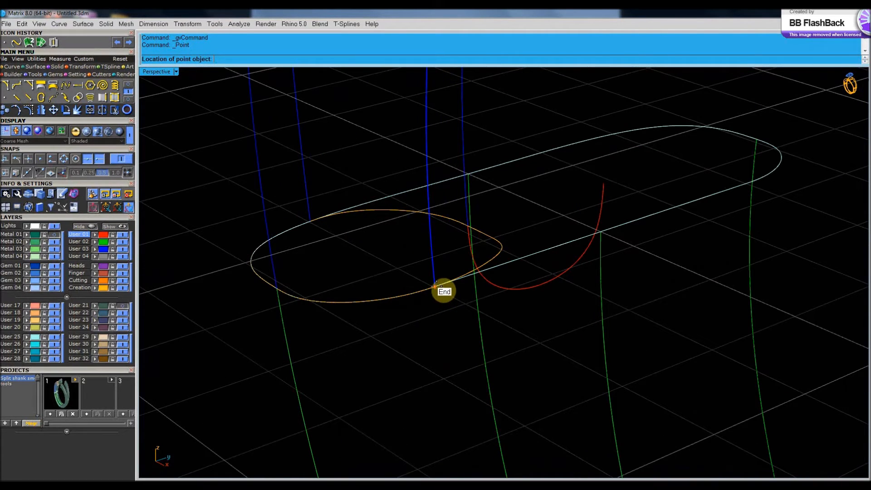
scroll(435, 286, "up", 2)
left_click(434, 288)
scroll(397, 283, "down", 20)
right_click_drag(410, 299, 456, 307)
double_click(156, 71)
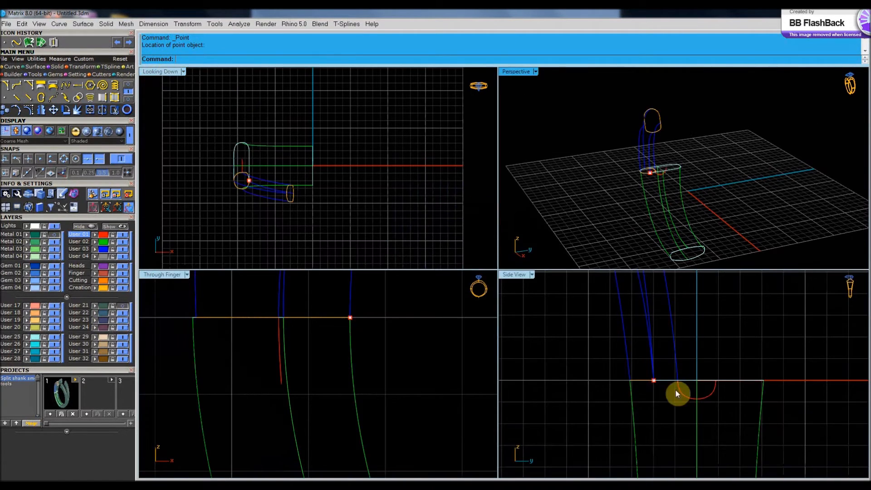
With Point and Project snaps on, draw a short line in the Side View from the placed point upward along the blue rail.
scroll(641, 394, "up", 2)
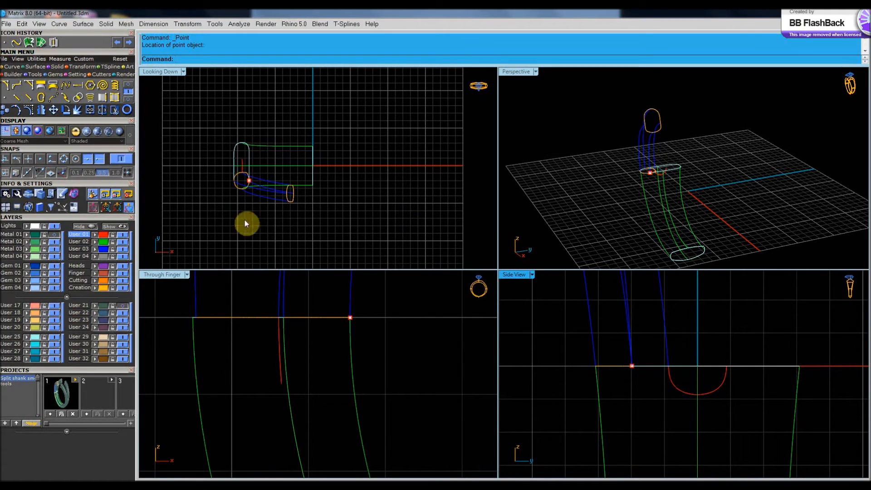
left_click(127, 89)
left_click(17, 86)
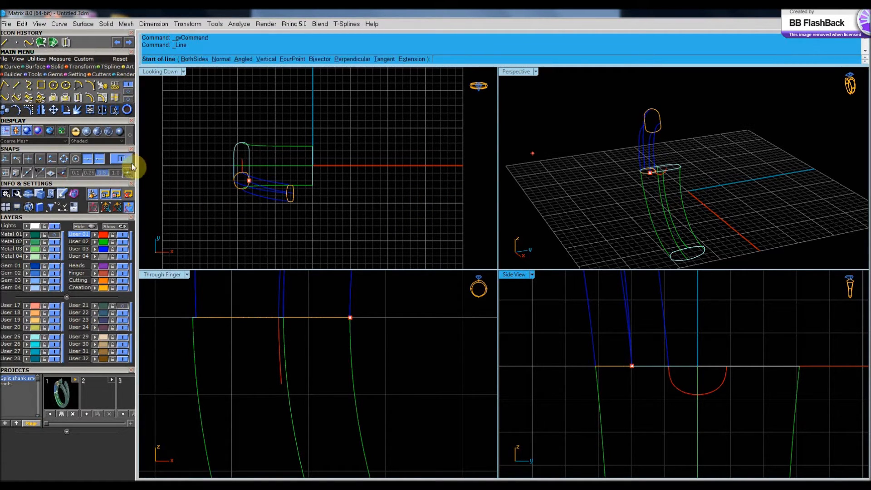
left_click(61, 172)
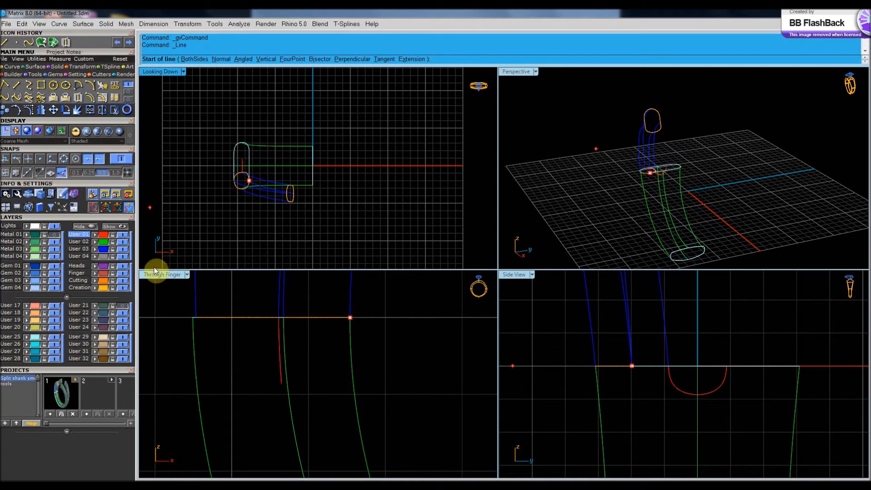
scroll(658, 390, "up", 2)
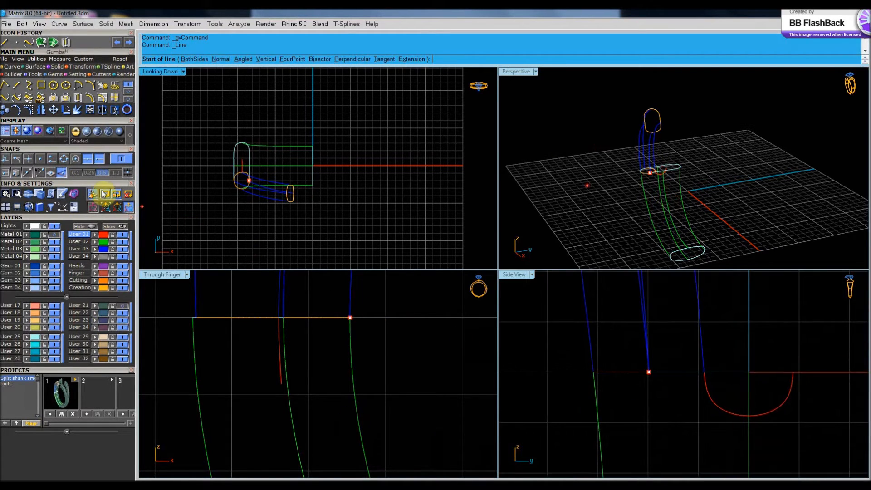
left_click(40, 159)
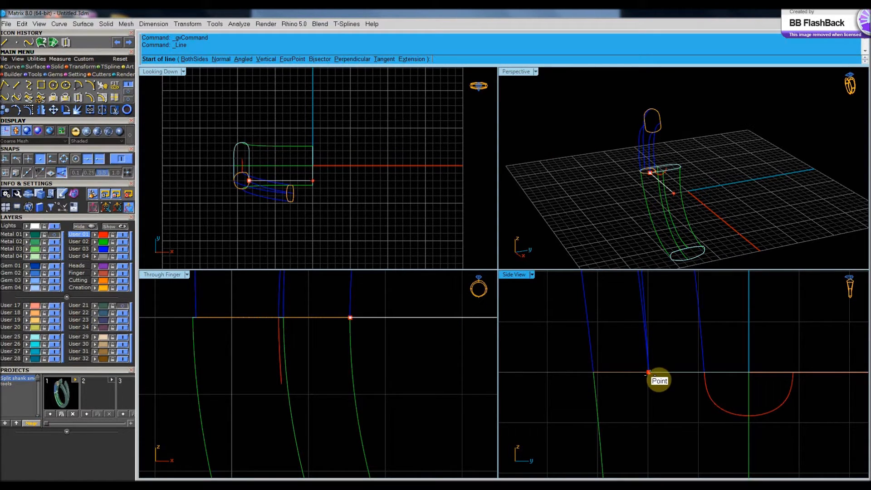
left_click(648, 373)
scroll(635, 321, "down", 1)
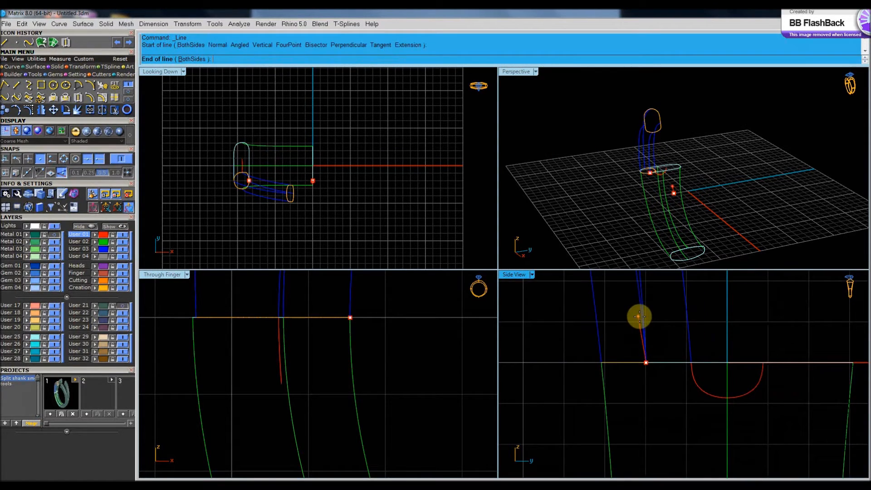
left_click(639, 317)
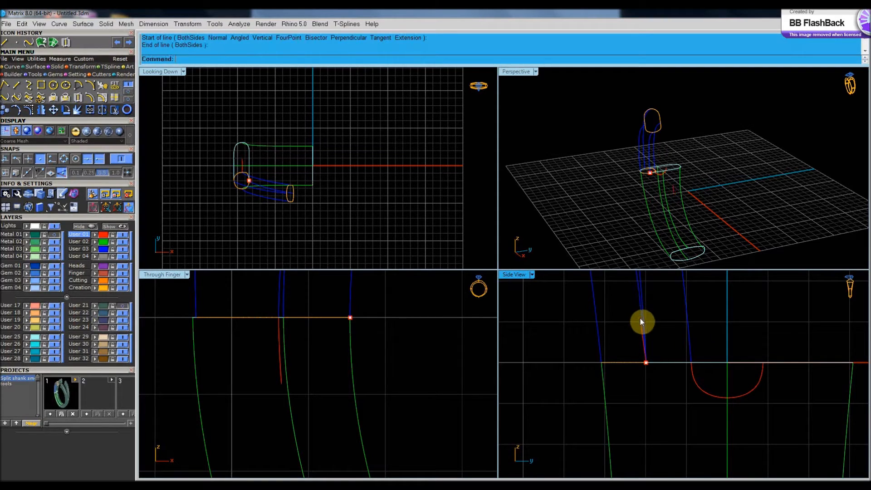
Mirror a copy of the short line across the vertical axis through the origin (0) in the Side View.
scroll(622, 334, "down", 2)
left_click(594, 329)
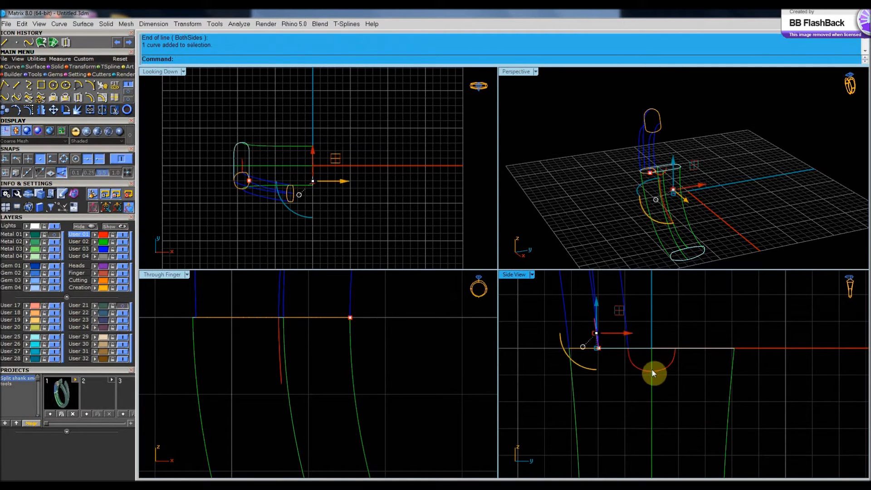
left_click(41, 110)
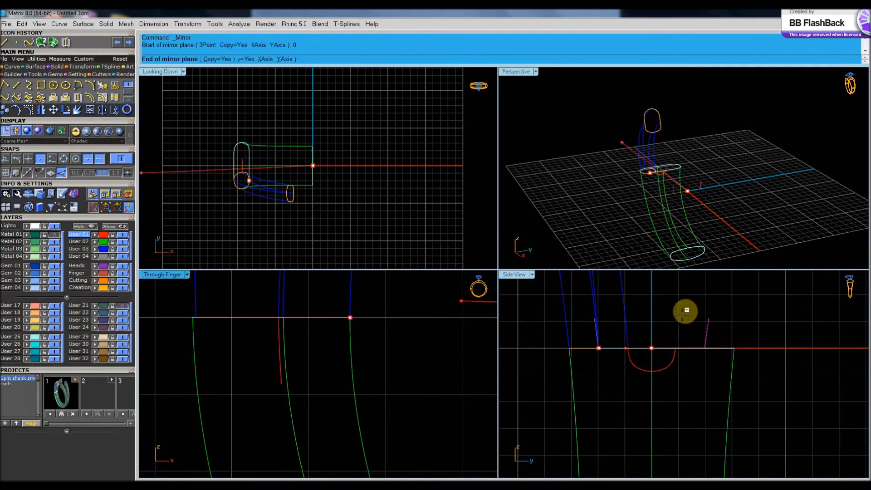
type("0")
key("Return")
left_click(653, 291)
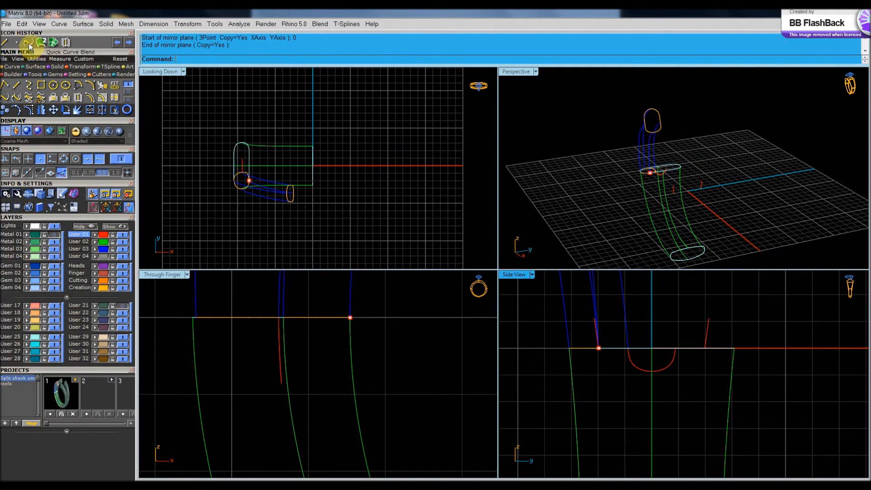
Blend the lower ends of the two short lines with curvature continuity to form a larger U-shaped curve around the first one.
left_click(113, 110)
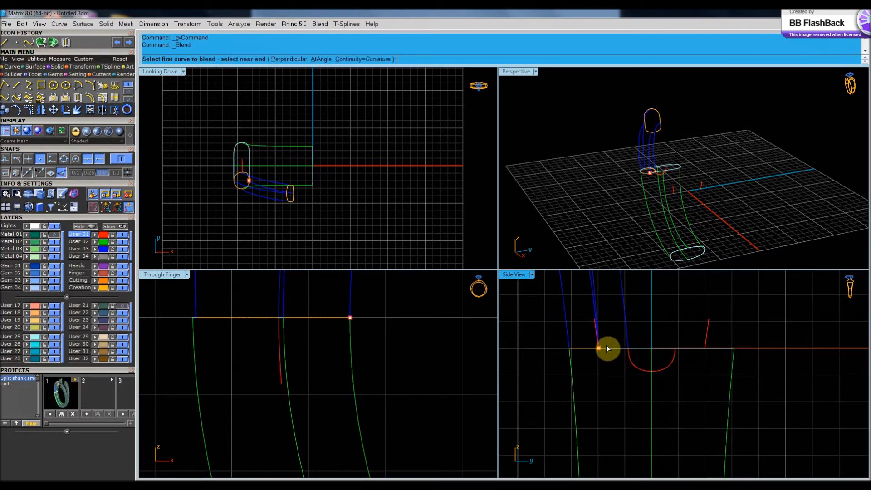
scroll(594, 348, "up", 3)
left_click(593, 345)
left_click(635, 360)
left_click(759, 345)
scroll(692, 363, "down", 3)
right_click_drag(648, 368, 625, 376)
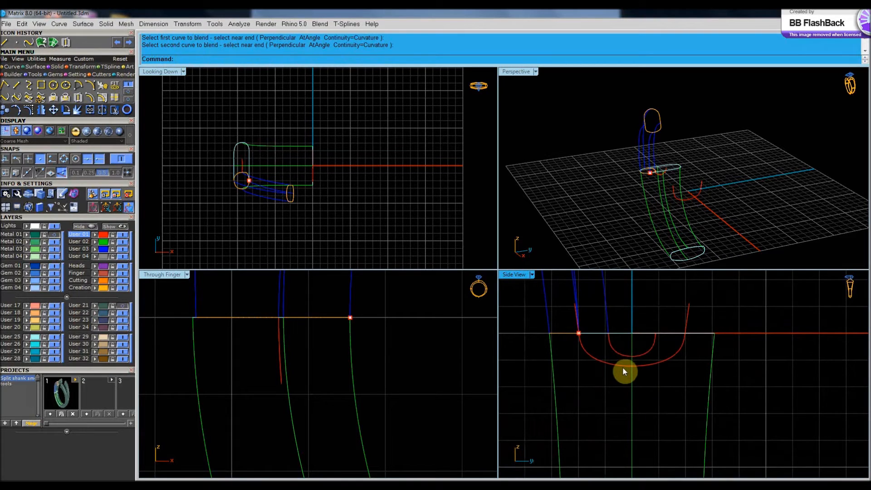
Show the larger blend curve's control points and move its middle and bottom pairs down in the Side View to deepen the U.
left_click(622, 367)
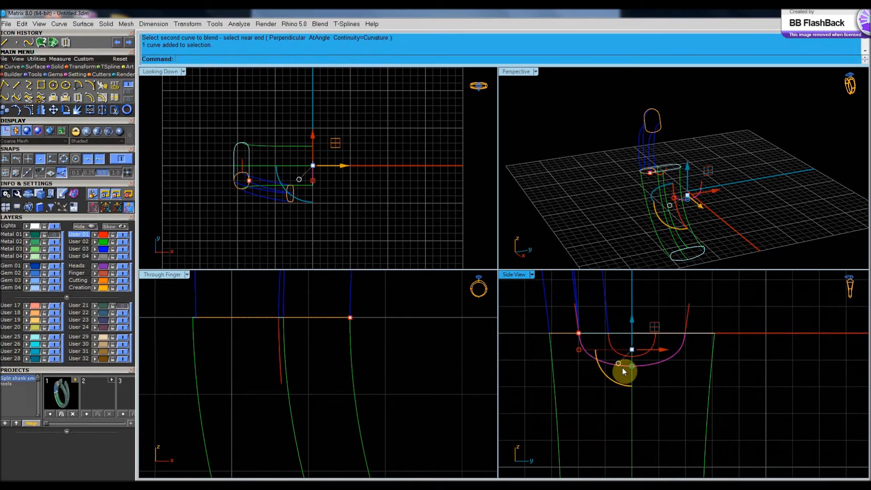
left_click(29, 110)
scroll(594, 363, "up", 4)
scroll(599, 364, "down", 2)
right_click_drag(632, 373, 714, 385)
scroll(685, 380, "up", 2)
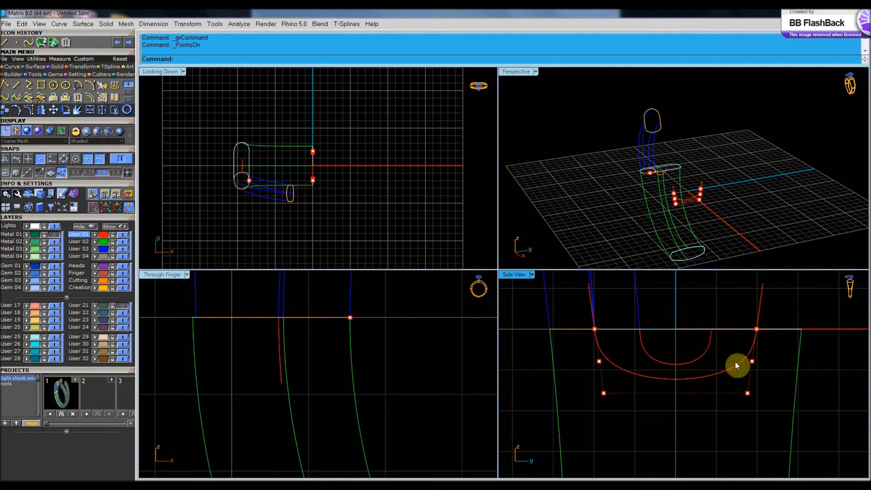
left_click_drag(573, 360, 787, 416)
left_click_drag(675, 361, 676, 368)
left_click(704, 431)
right_click_drag(701, 416, 692, 398)
Move only the bottom pair of the larger blend curve's control points slightly further down.
left_click_drag(574, 381, 768, 420)
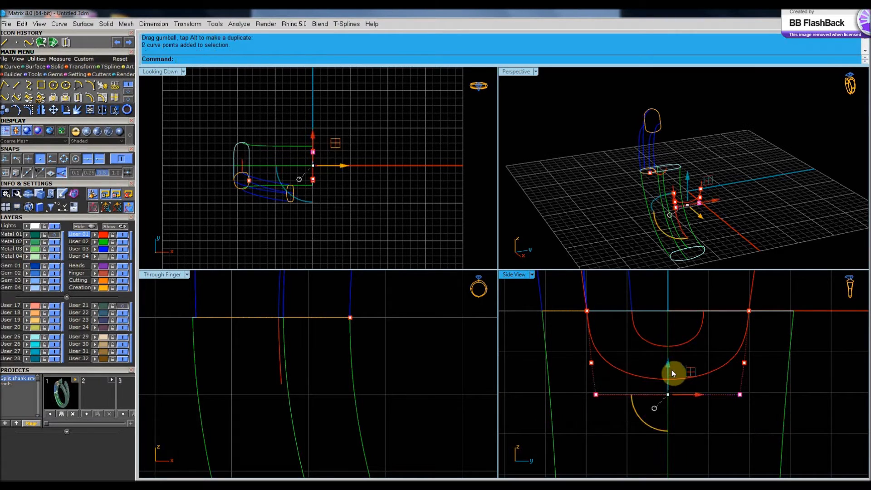
left_click_drag(669, 366, 669, 373)
left_click(763, 391)
Examine how the larger blend curve flows into the short guide lines at its upper ends in the Side View.
right_click_drag(605, 340, 631, 362)
scroll(610, 359, "up", 2)
scroll(608, 360, "up", 2)
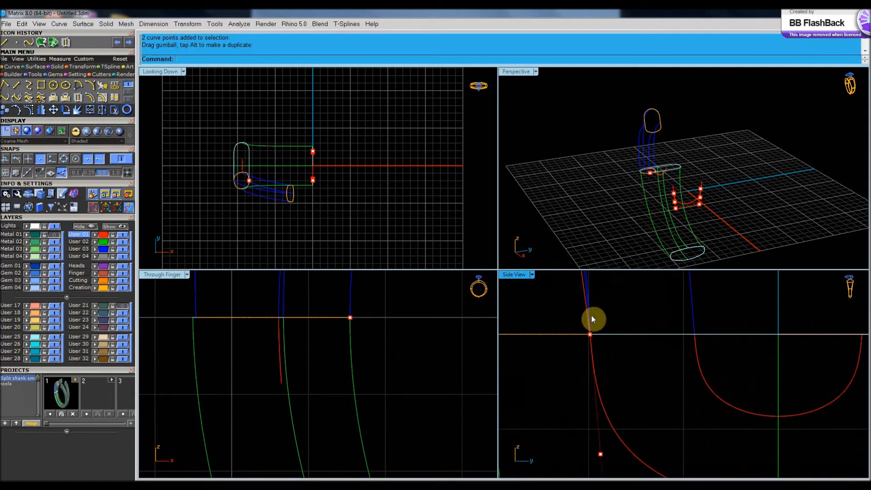
scroll(591, 347, "down", 3)
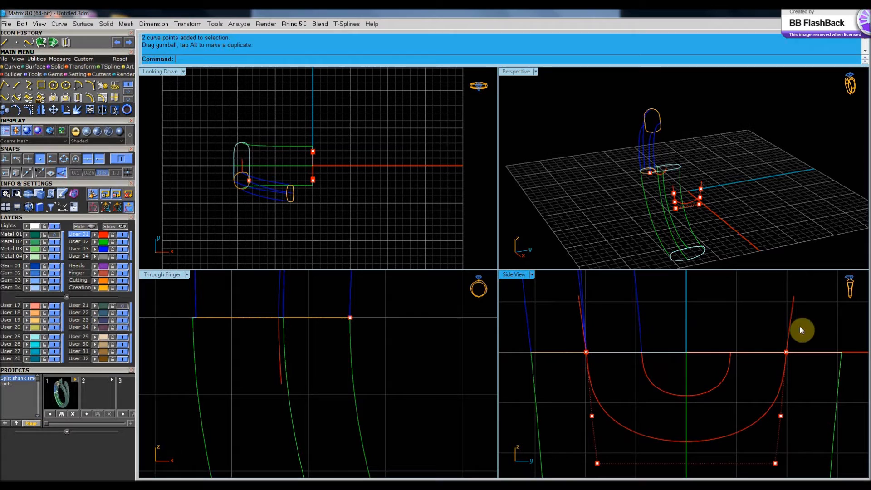
scroll(603, 385, "up", 2)
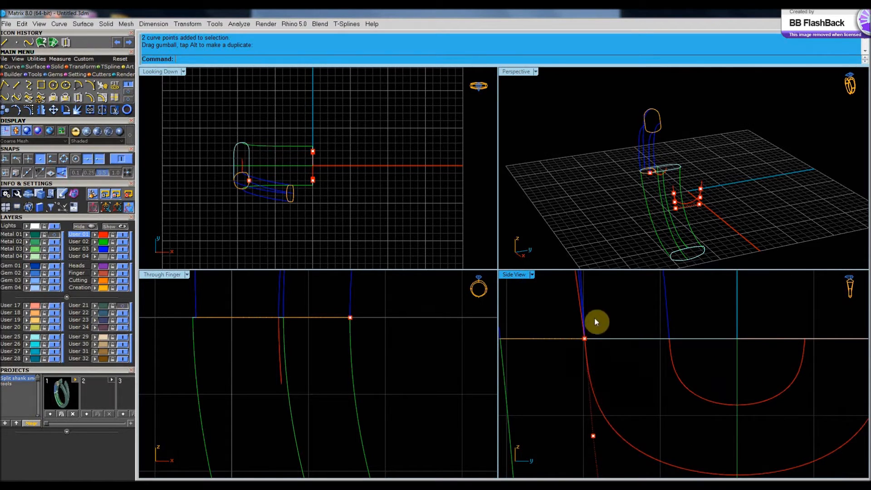
right_click_drag(595, 318, 589, 364)
scroll(588, 362, "up", 2)
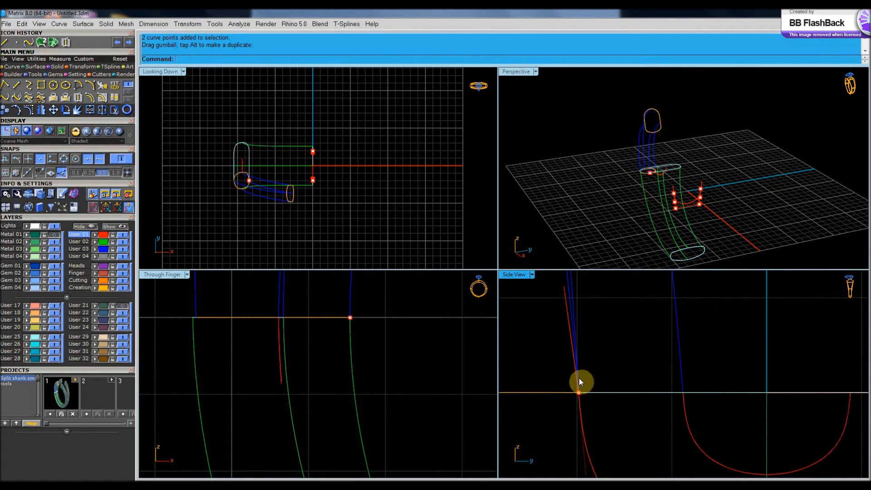
scroll(580, 393, "down", 12)
right_click_drag(642, 438, 668, 404)
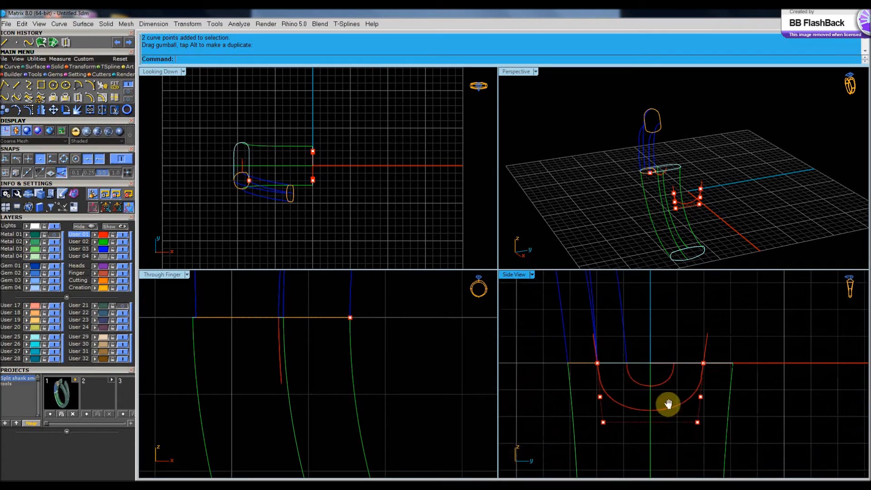
Nudge the larger blend curve's bottom control points down once more in the Side View, and turn off its control points.
scroll(653, 431, "up", 2)
left_click_drag(559, 406, 725, 428)
left_click_drag(648, 391, 649, 394)
left_click(704, 408)
right_click_drag(704, 408, 703, 396)
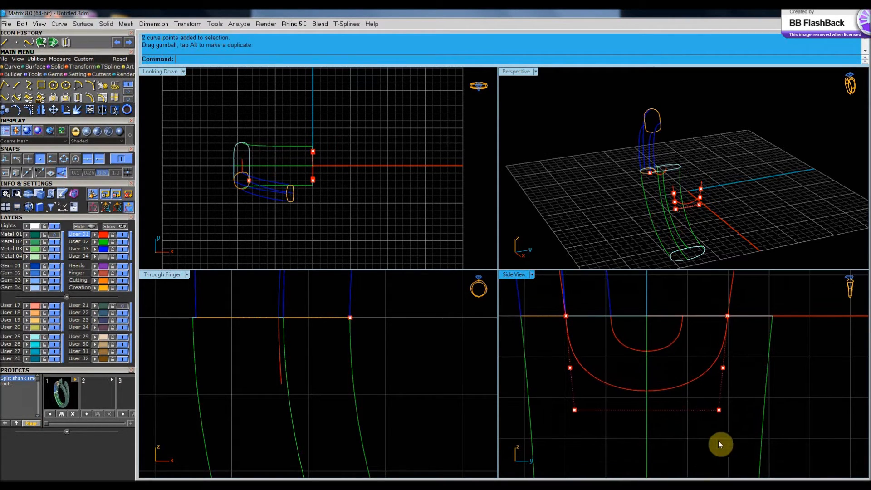
key("Escape")
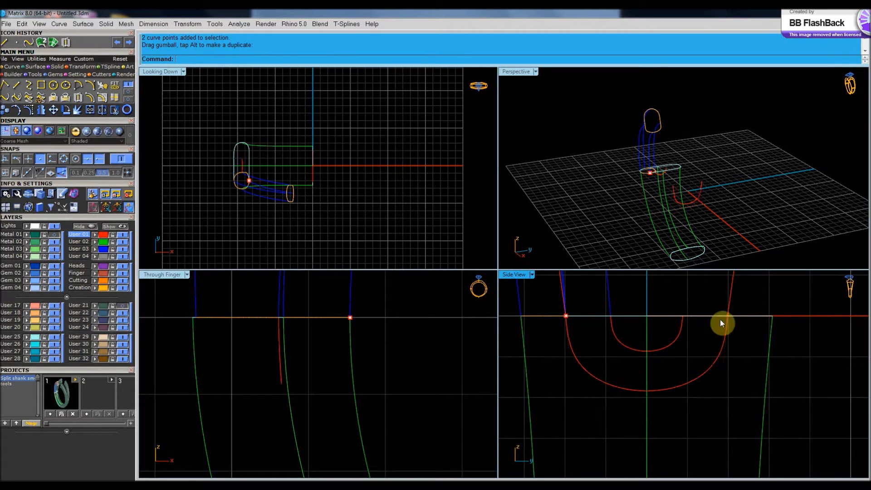
Delete the two short guide lines at the upper ends of the larger blend curve.
right_click_drag(714, 200, 711, 187)
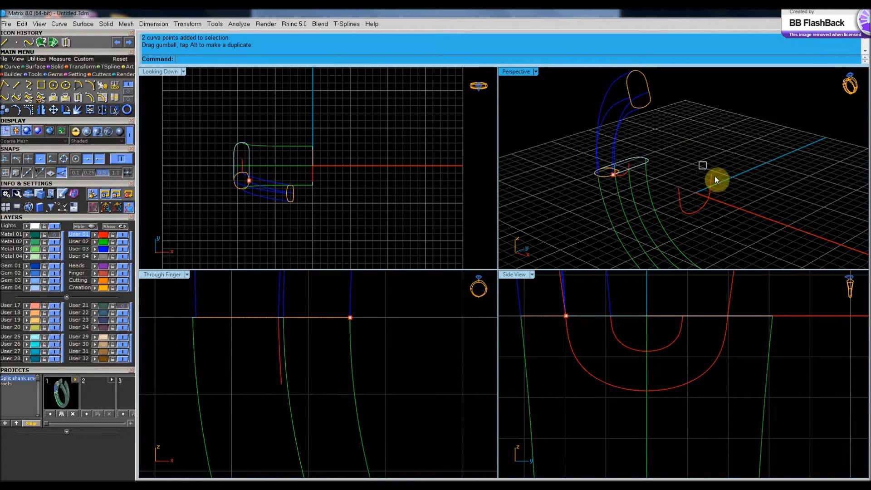
left_click(727, 189)
key("Delete")
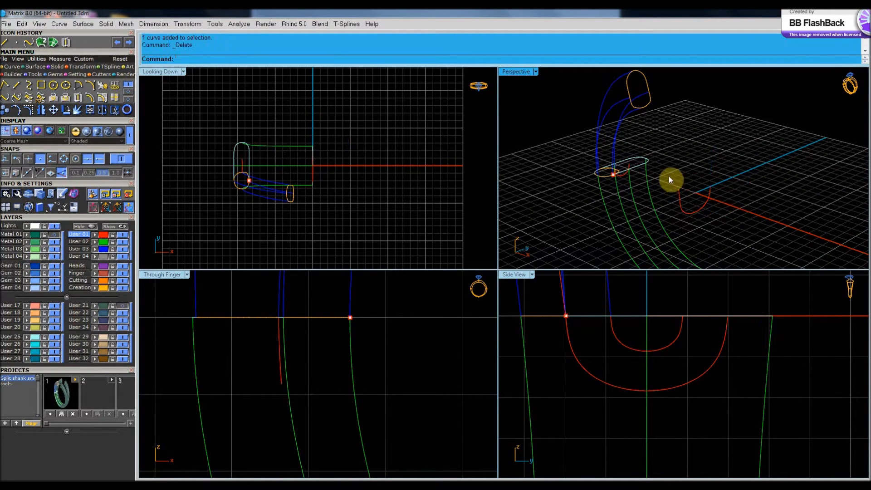
left_click_drag(685, 200, 688, 203)
Extrude the larger U-shaped blend curve straight as an open, one-sided surface reaching past the shank's outer edge in the Looking Down view.
right_click_drag(718, 229, 724, 224)
scroll(335, 413, "down", 2)
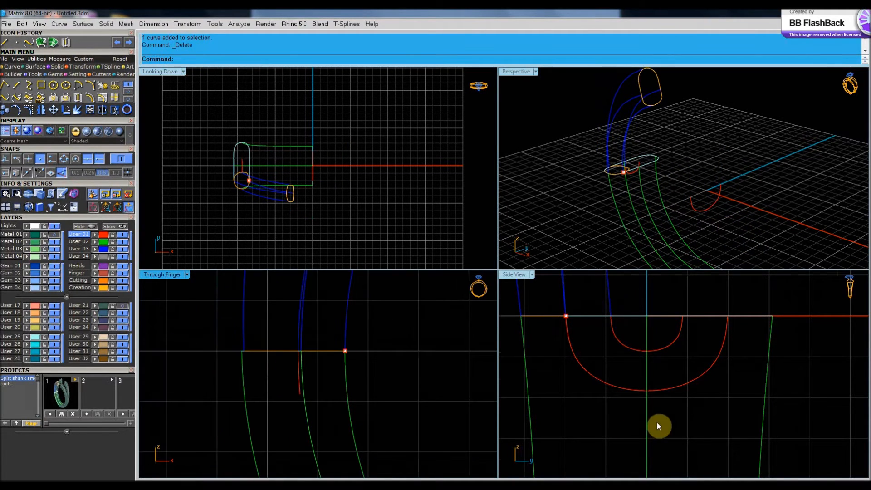
scroll(659, 423, "down", 3)
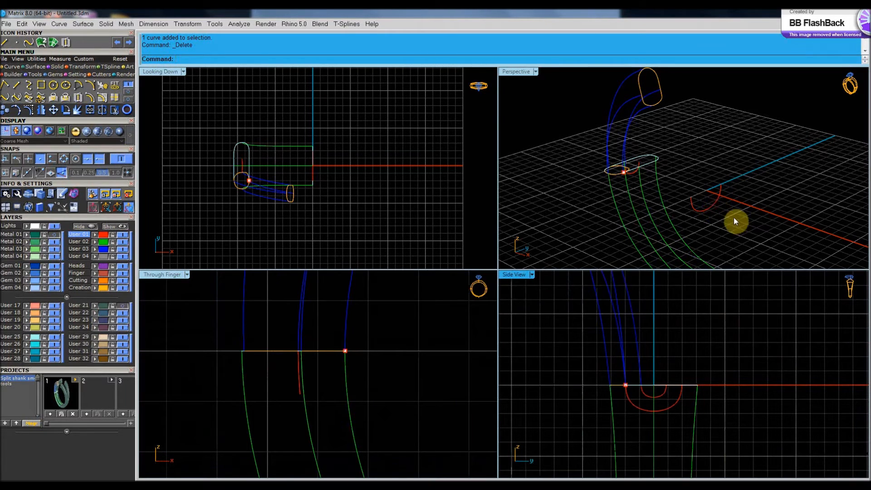
right_click_drag(733, 217, 724, 207)
left_click(717, 203)
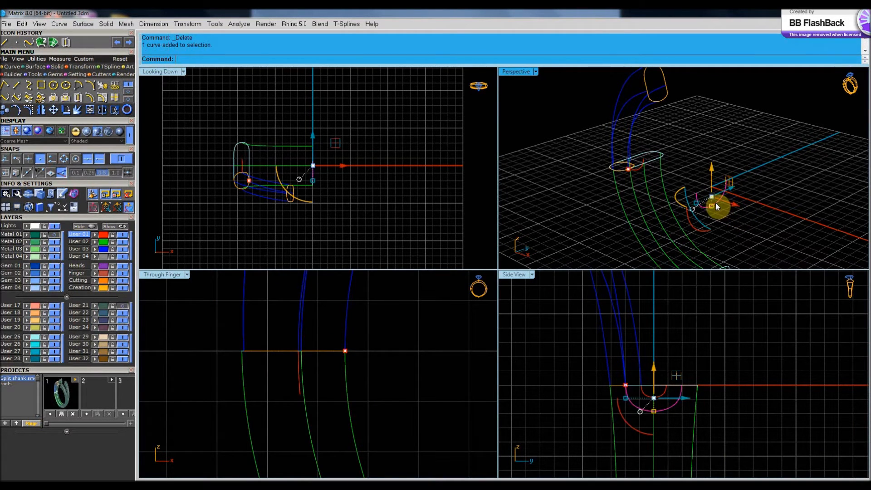
left_click(35, 66)
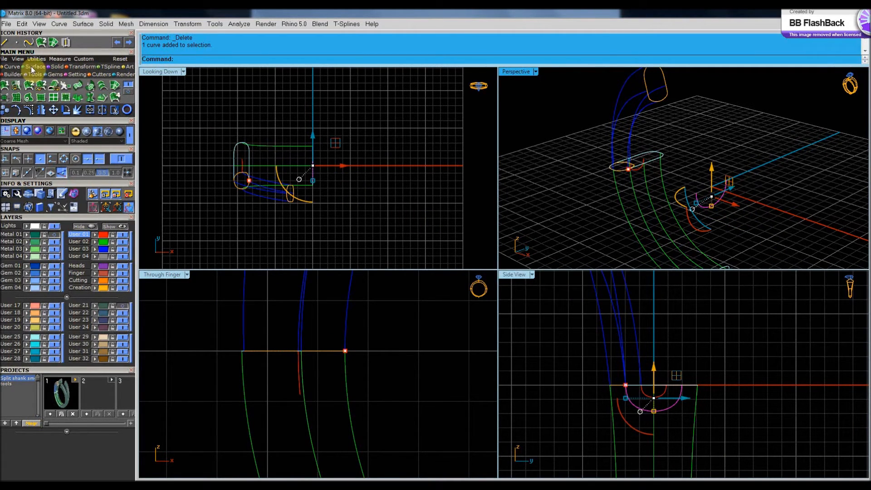
left_click(78, 98)
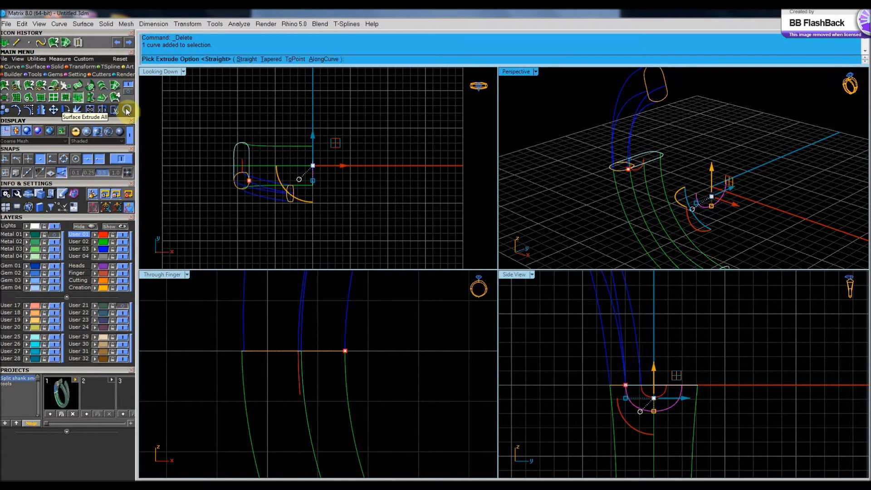
left_click(248, 60)
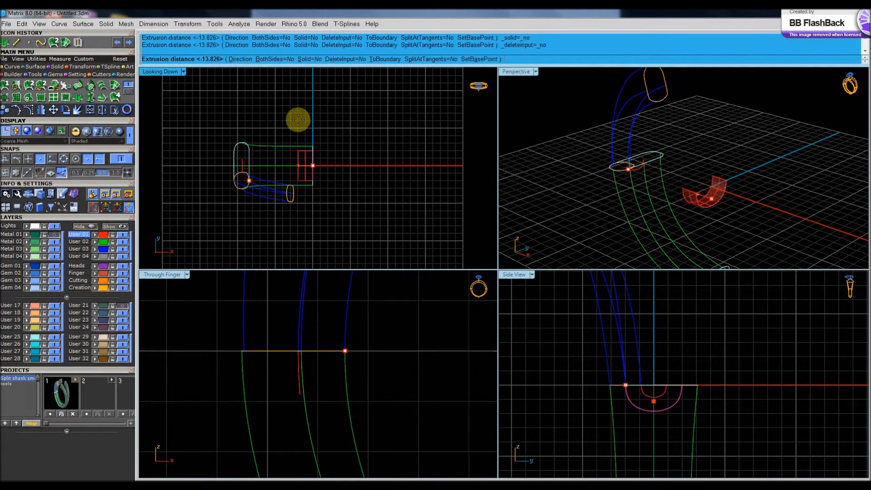
left_click(211, 171)
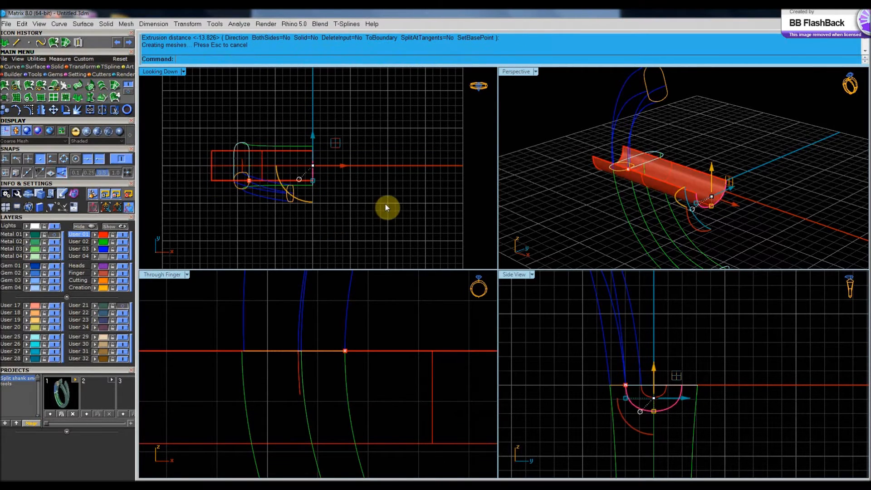
Examine how the extruded U-shaped surface passes through the shank in a maximized Perspective view, briefly showing the Metal 01 layer.
mouse_move(616, 179)
right_mouse_down()
mouse_move(652, 161)
mouse_move(623, 181)
right_mouse_up()
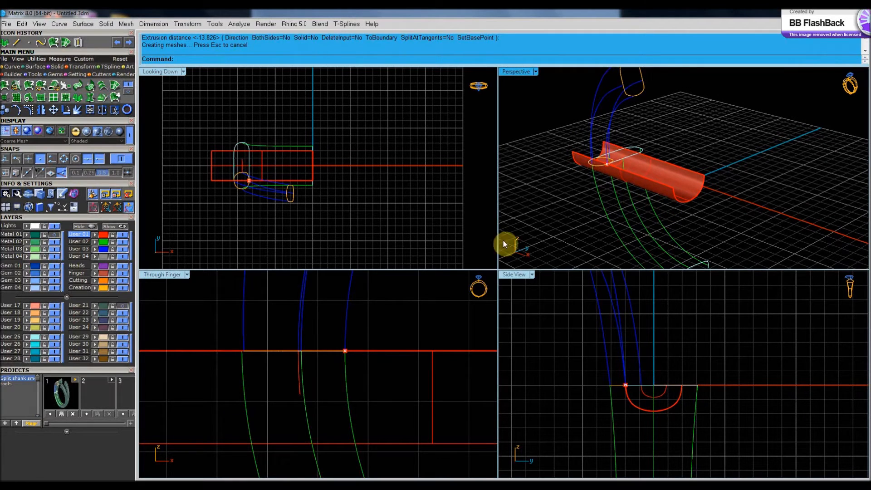
left_click(55, 234)
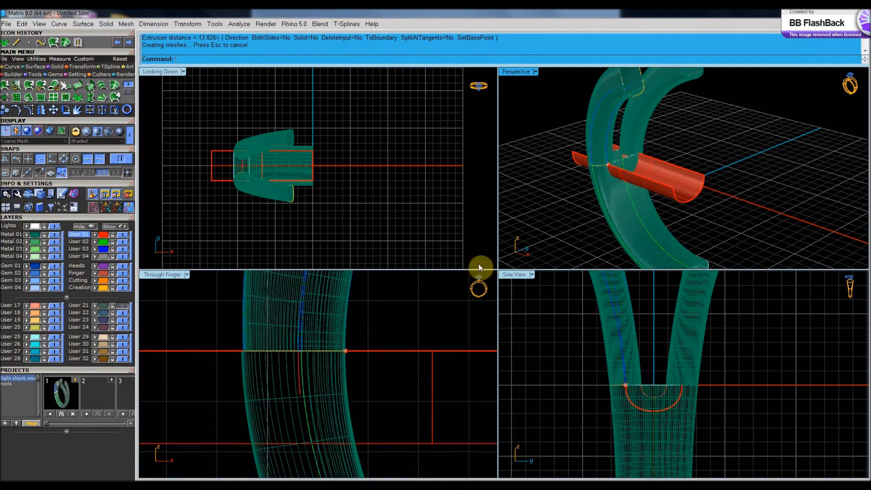
right_click_drag(592, 173, 571, 252)
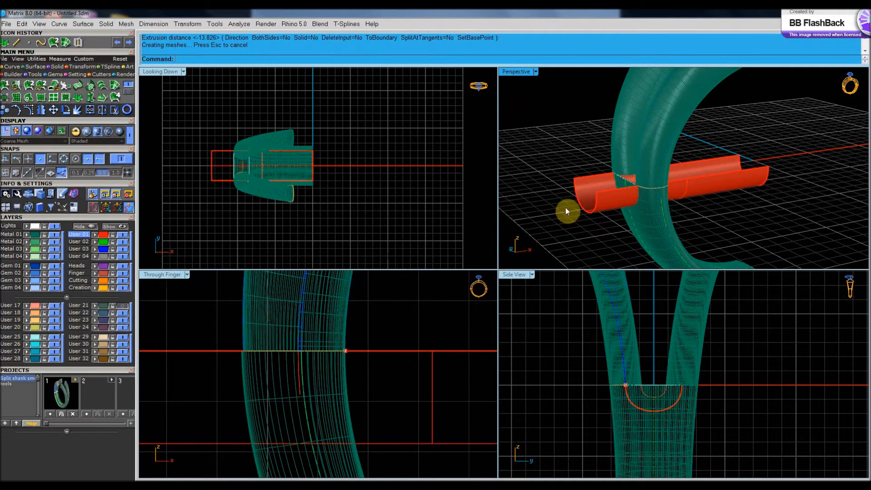
left_click(54, 234)
right_click_drag(618, 188, 534, 100)
double_click(518, 72)
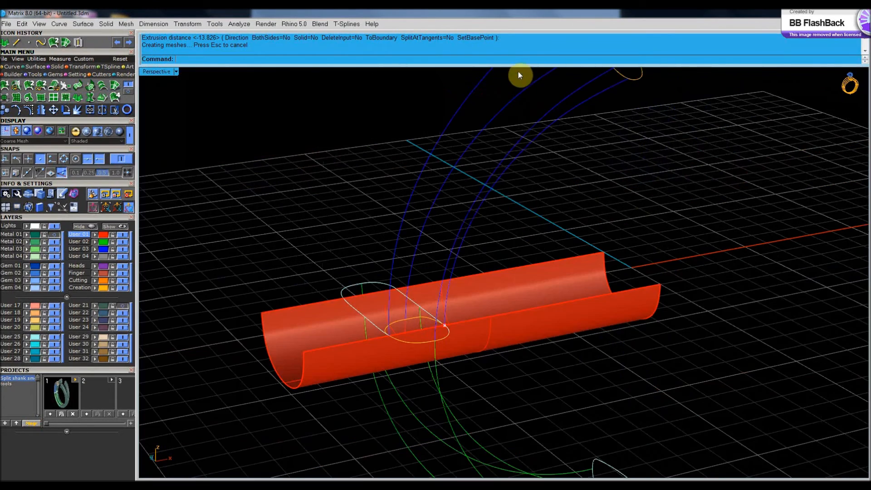
scroll(558, 299, "up", 3)
scroll(444, 350, "down", 3)
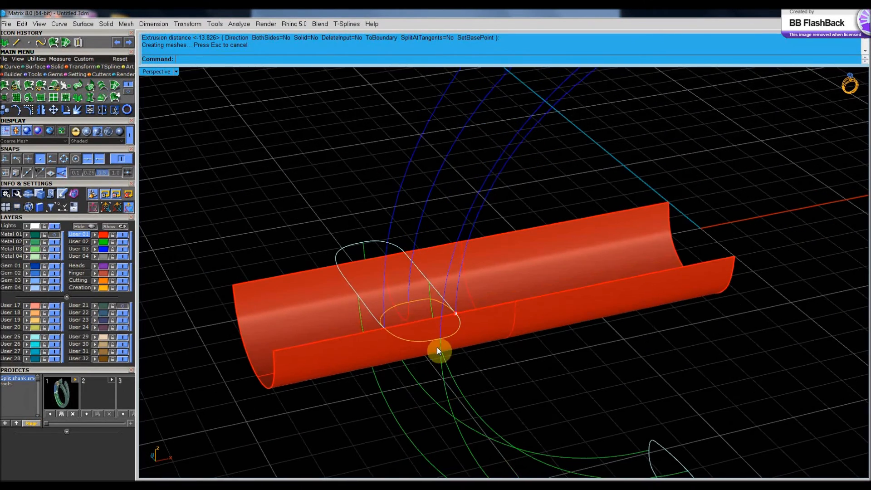
scroll(493, 320, "up", 4)
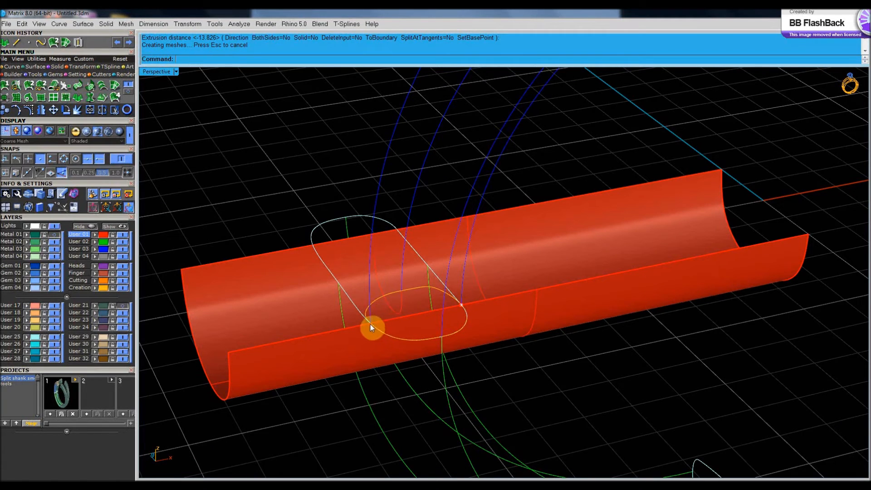
right_click_drag(519, 357, 459, 354)
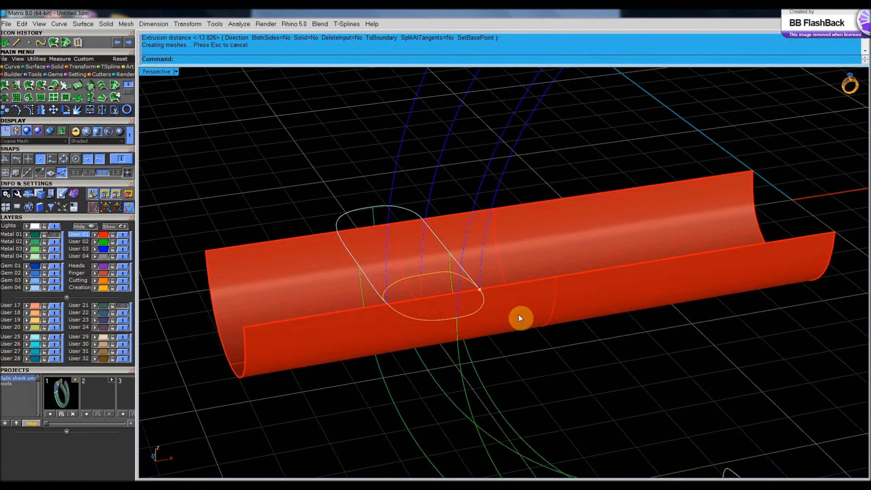
Try to intersect the extruded surface with one of the blue split-arm rail curves, and undo the intersection.
left_click(519, 316)
left_click(394, 184, "shift")
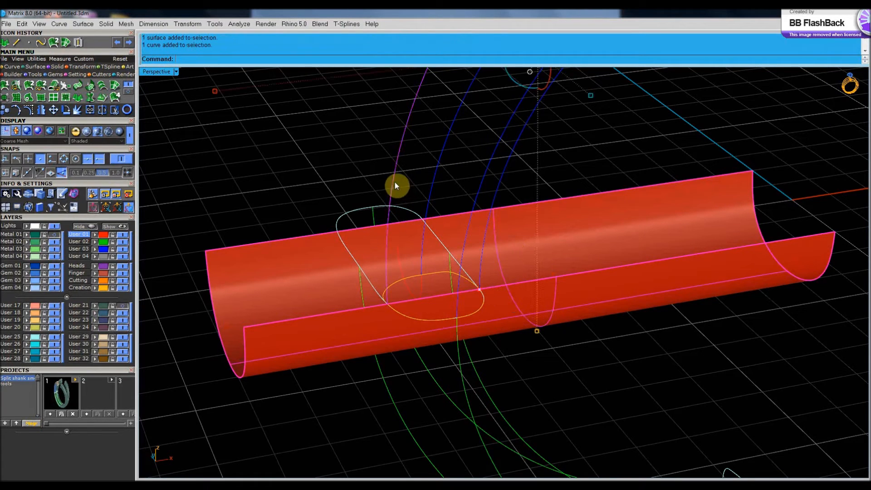
left_click(10, 66)
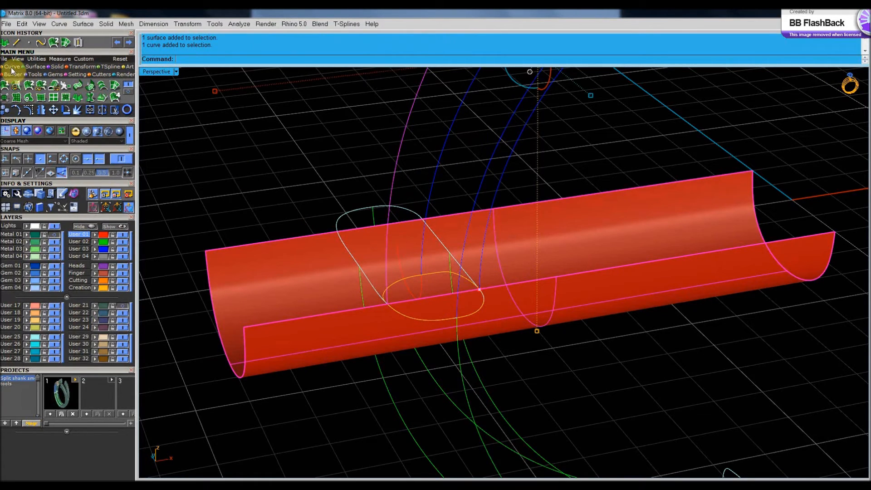
left_click(78, 98)
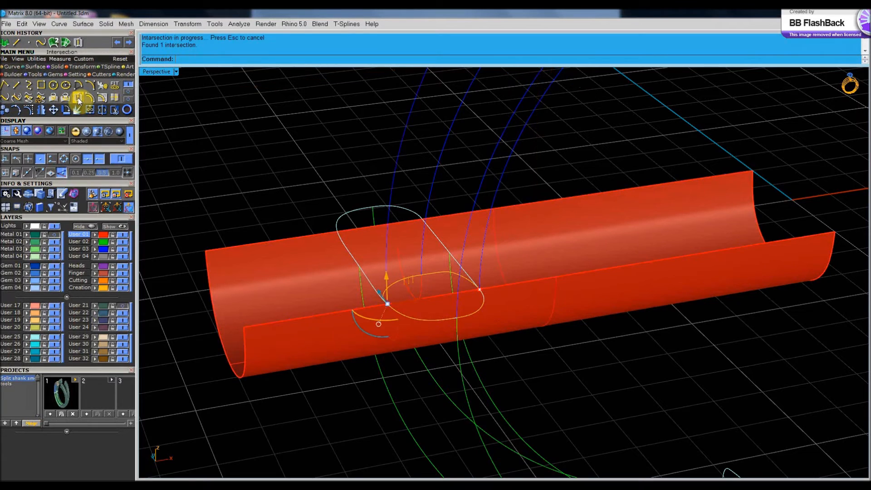
left_click(307, 193)
left_click(116, 41)
Show the Metal 01 layer again so the shank surfaces appear around the extruded surface in Perspective.
right_click_drag(526, 323, 544, 309, "shift")
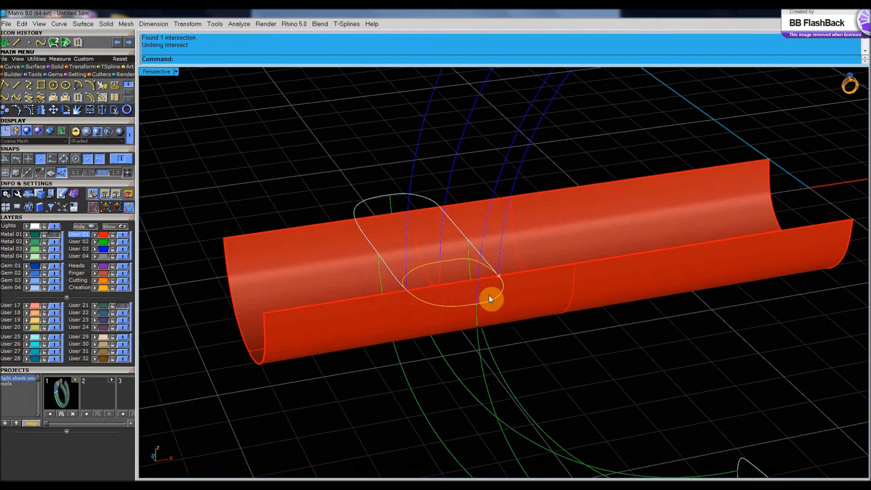
scroll(501, 280, "up", 2)
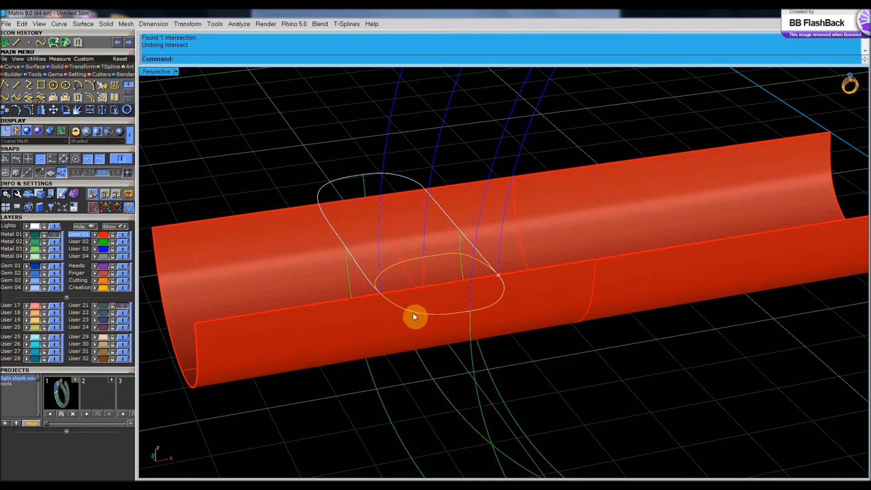
right_click_drag(554, 347, 540, 306)
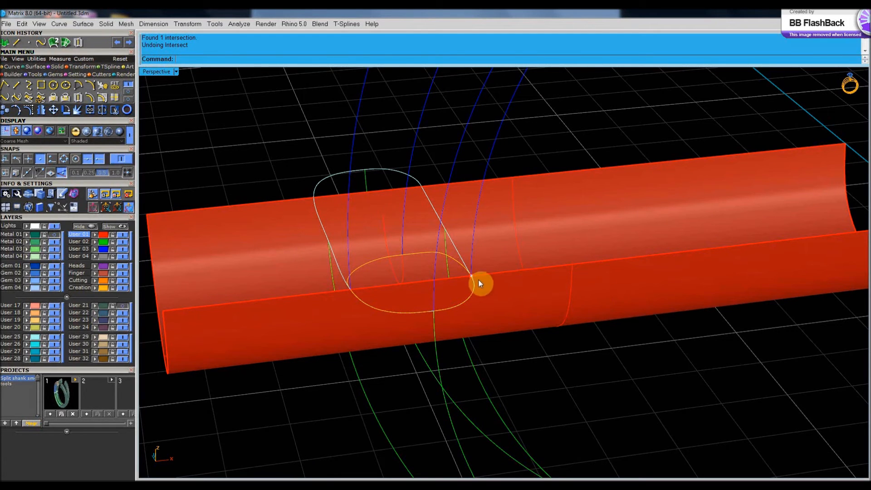
scroll(669, 349, "down", 5)
right_click_drag(669, 350, 514, 305)
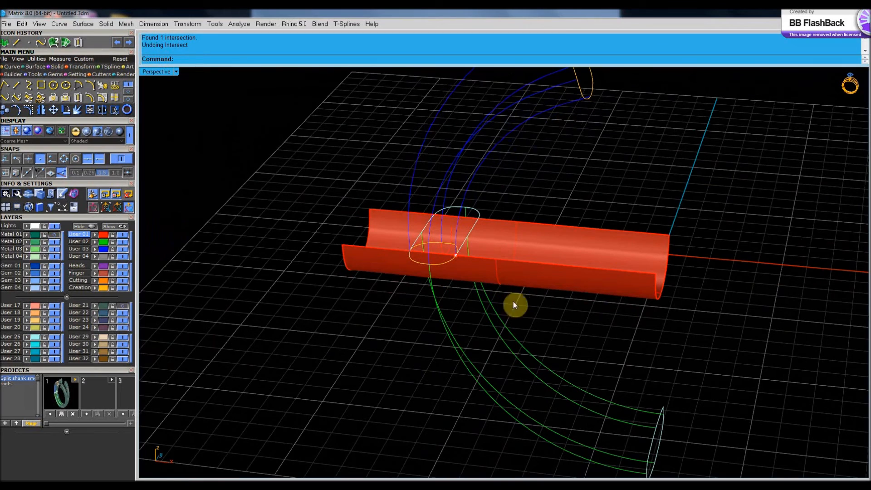
left_click(55, 235)
right_click_drag(434, 331, 505, 311)
scroll(463, 255, "up", 5)
right_click_drag(463, 255, 465, 266, "shift")
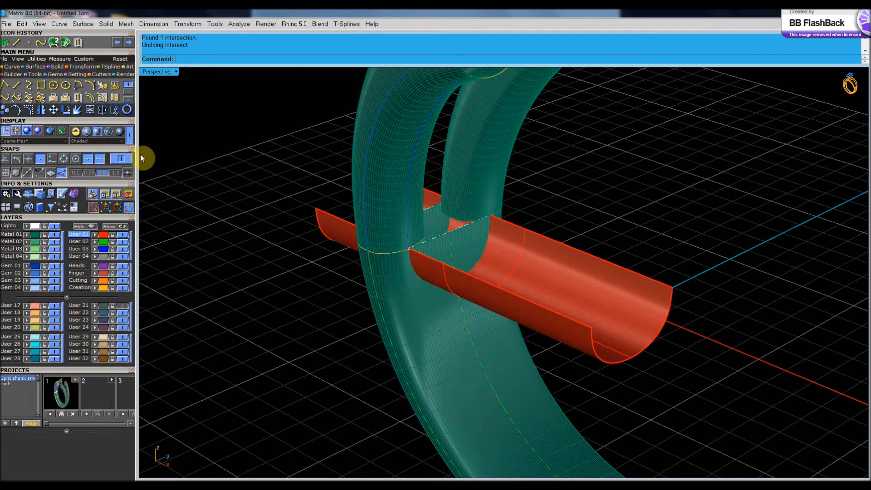
Split the lower shank polysurface using the extruded U-shaped surface as the cutting object.
left_click(102, 109)
left_click(444, 358)
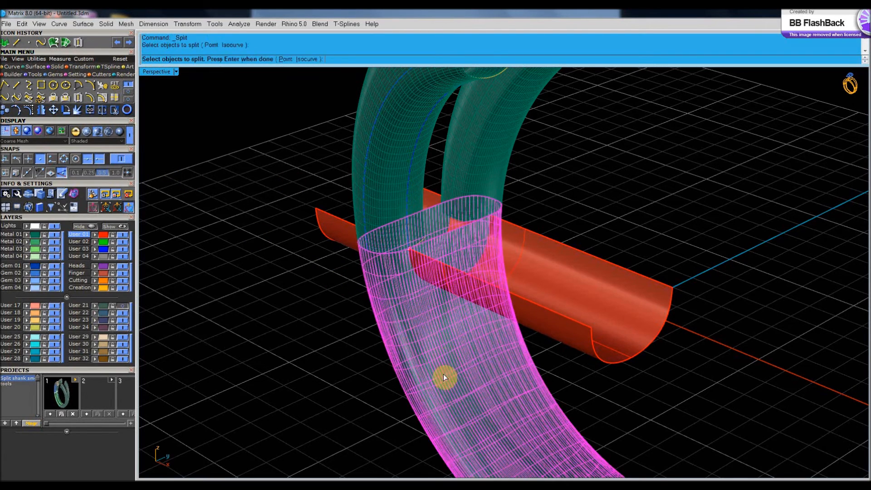
key("Return")
left_click(608, 304)
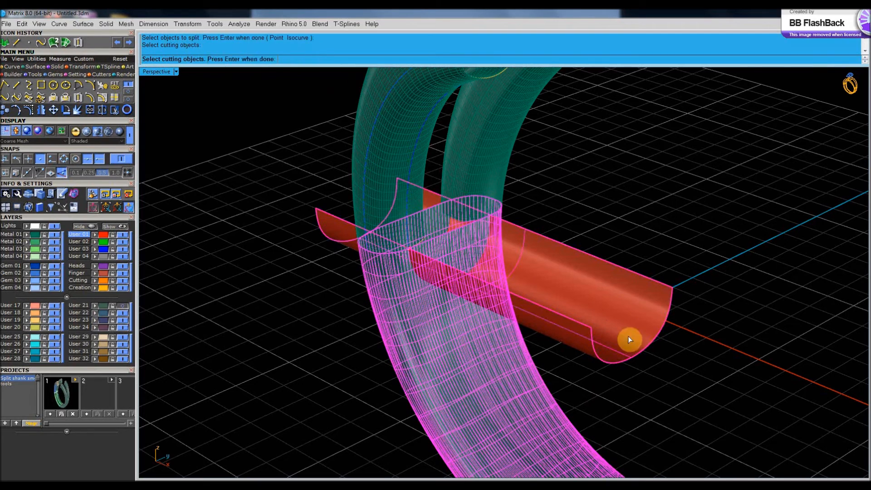
key("Return")
Delete the two cut-out shank pieces inside the U-shaped split and the extruded cutting surface.
right_click_drag(566, 257, 459, 315)
left_click(455, 303)
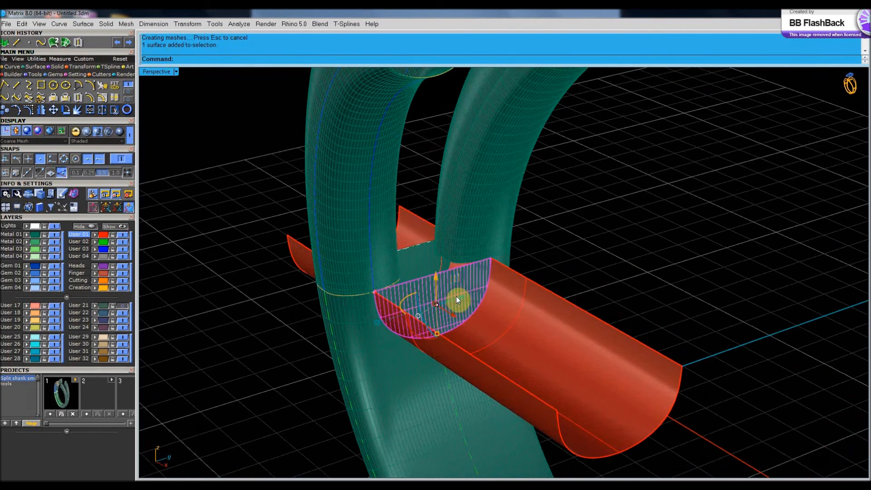
key("Delete")
left_click(421, 261)
key("Delete")
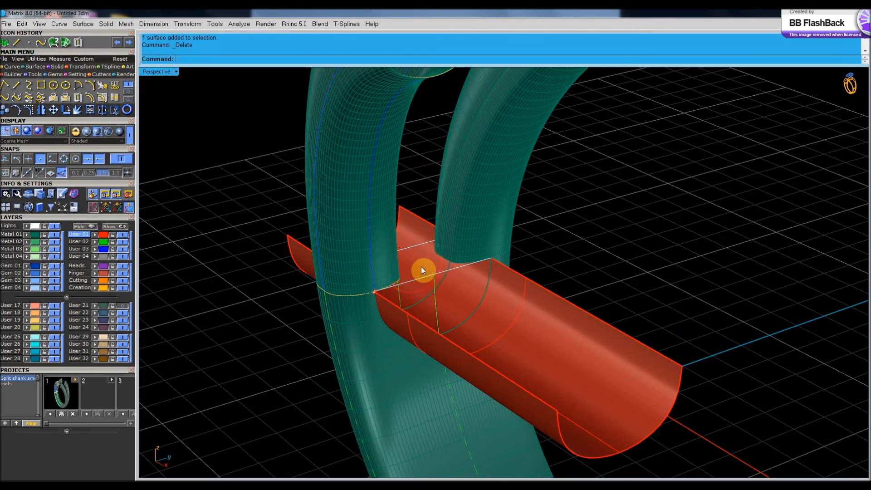
left_click(575, 366)
key("Delete")
right_click_drag(548, 325, 560, 298)
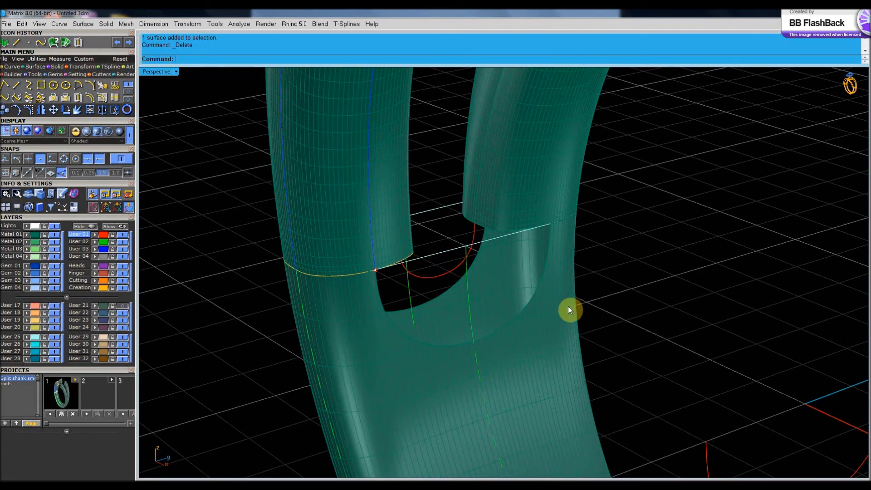
Duplicate both U-shaped edges of the shank cut-out and the lower end edge of the left split arm.
left_click(129, 91)
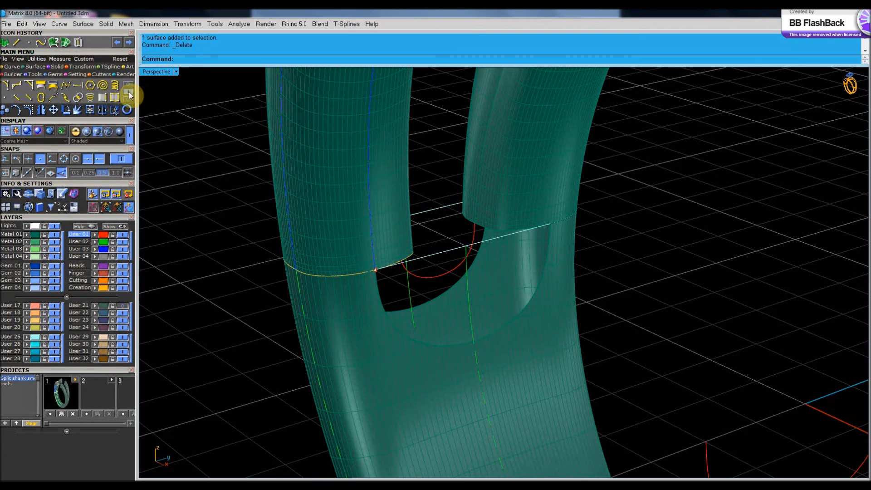
left_click(102, 98)
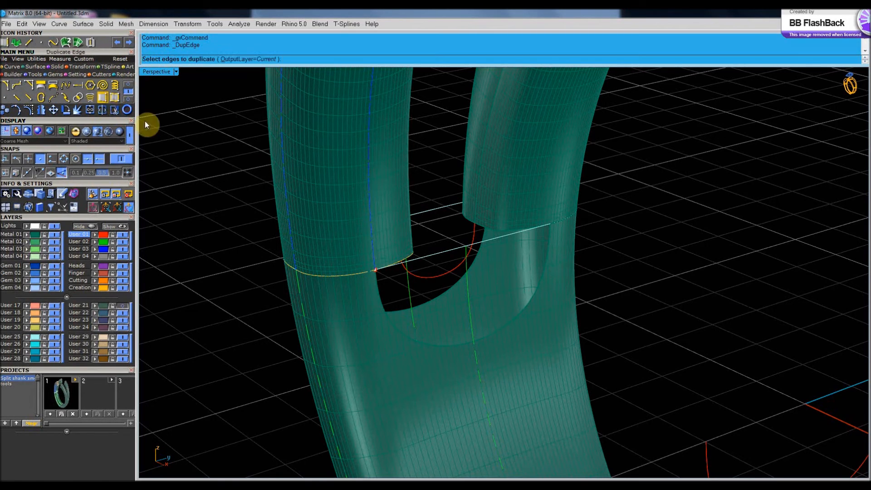
scroll(549, 236, "up", 2)
left_click(550, 233)
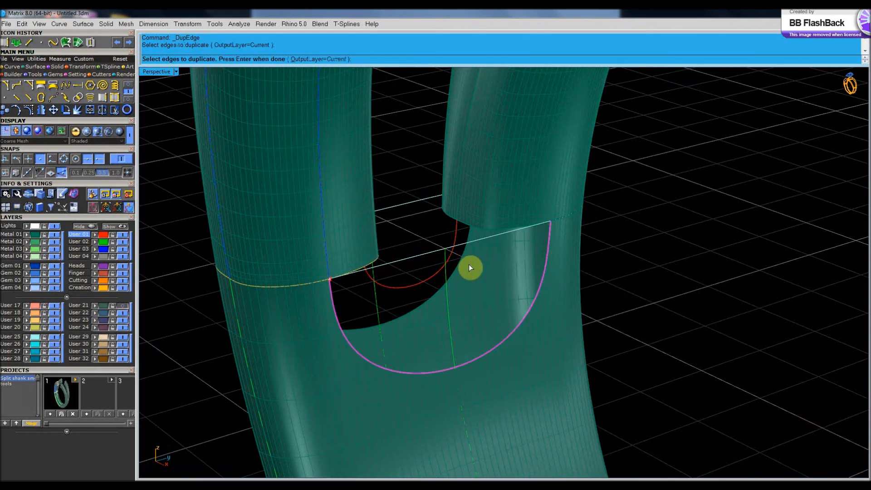
left_click(462, 252)
right_click_drag(439, 334, 455, 293)
scroll(373, 259, "up", 1)
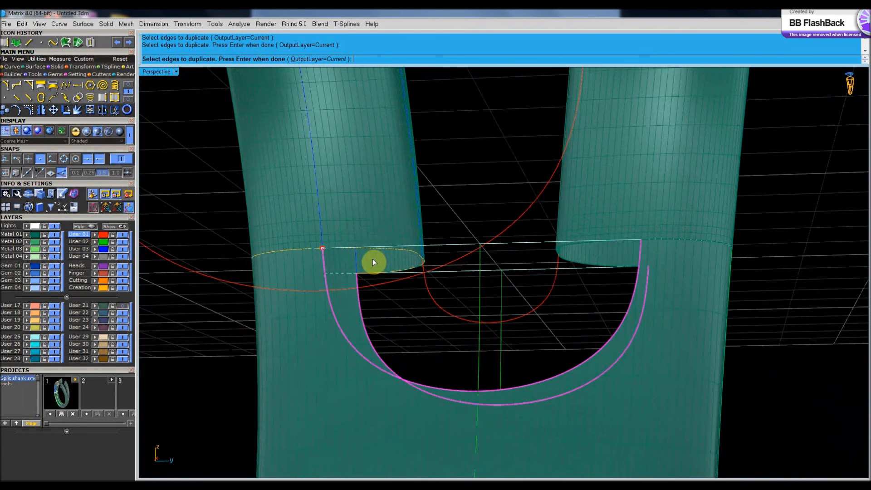
scroll(373, 265, "up", 1)
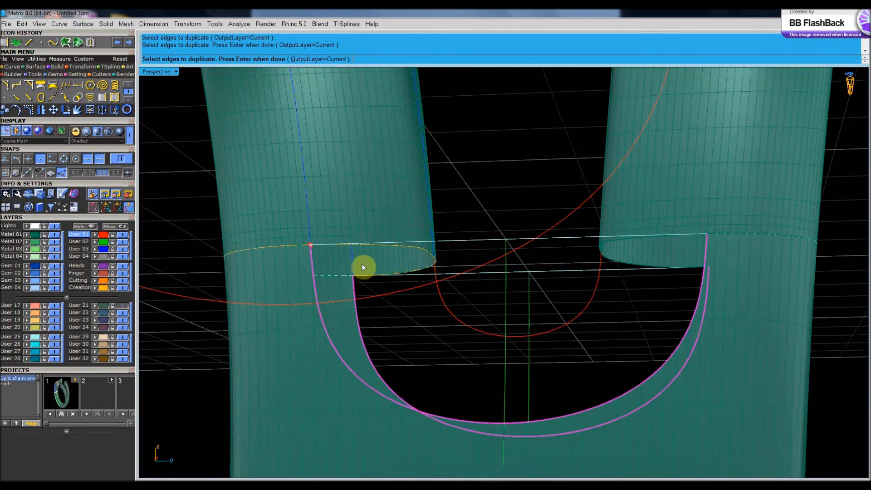
left_click(367, 249)
right_click_drag(437, 270, 482, 316)
left_click(458, 261)
scroll(451, 264, "down", 3)
key("Return")
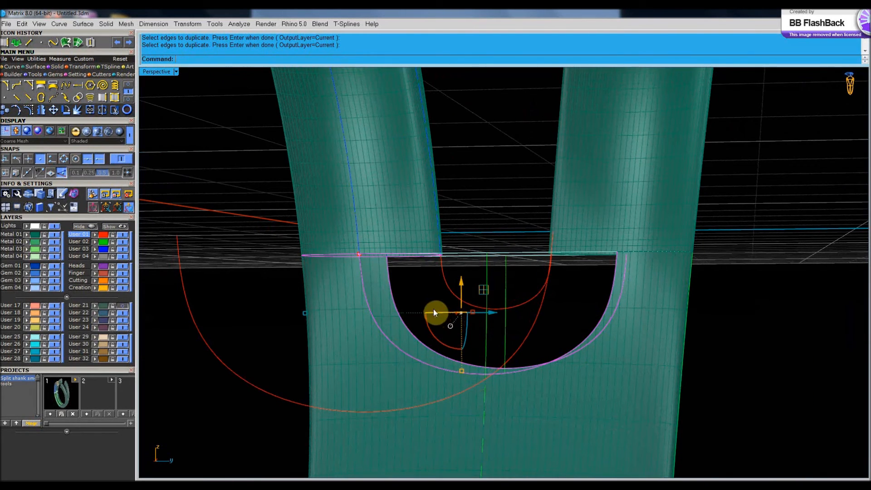
Hide the User 25 and Creation layers, leaving the duplicated edge curves on User 01 exposed.
right_click_drag(418, 295, 425, 285)
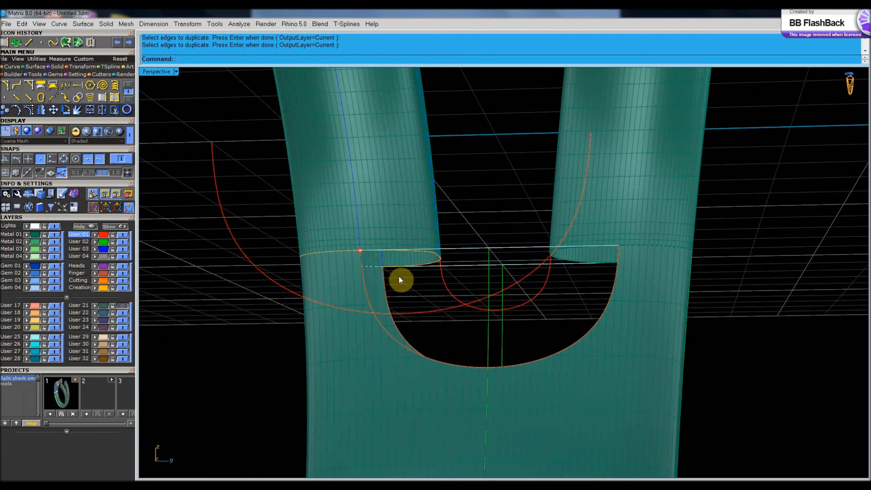
scroll(434, 268, "up", 2)
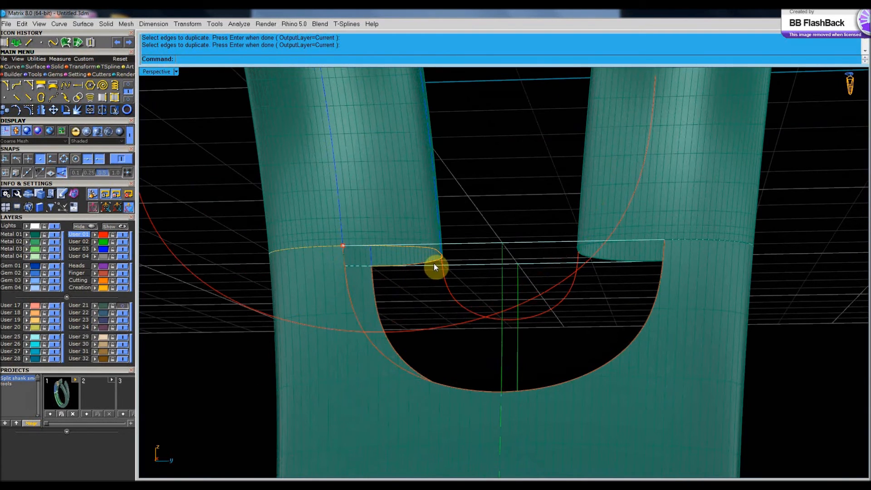
left_click(54, 337)
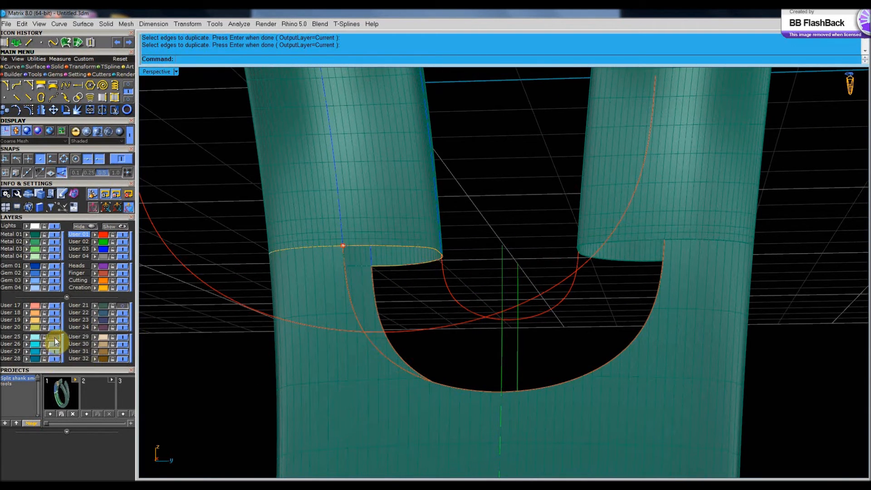
left_click(120, 287)
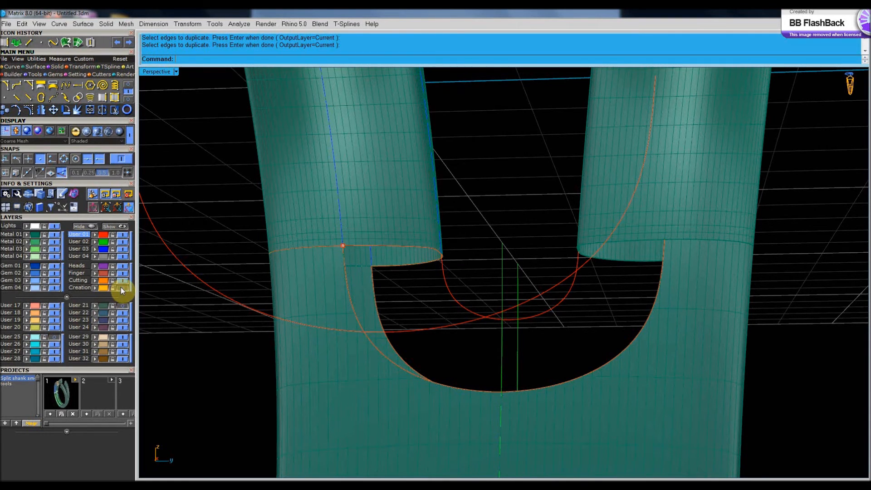
Split the duplicated end curve of the left split arm, using the two duplicated U-shaped edge curves as cutting objects.
right_click_drag(463, 254, 435, 258)
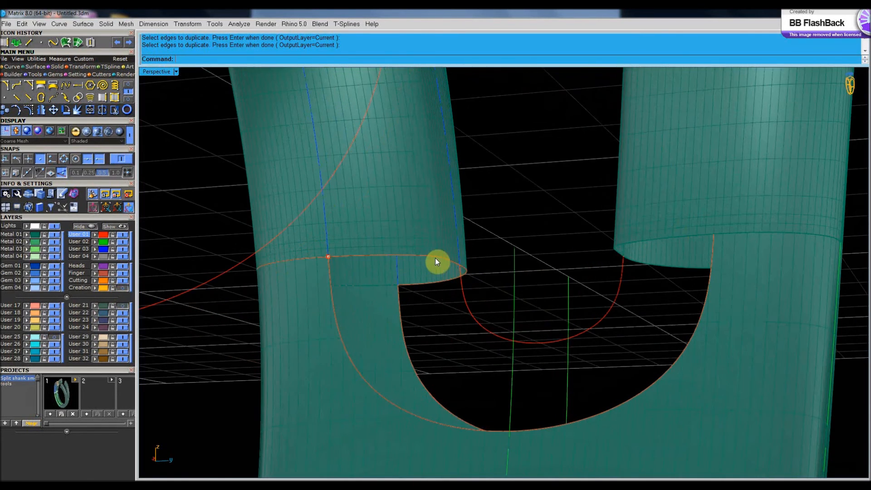
left_click(435, 257)
left_click(462, 283)
left_click(467, 273)
left_click(510, 287)
right_click_drag(510, 287, 287, 210)
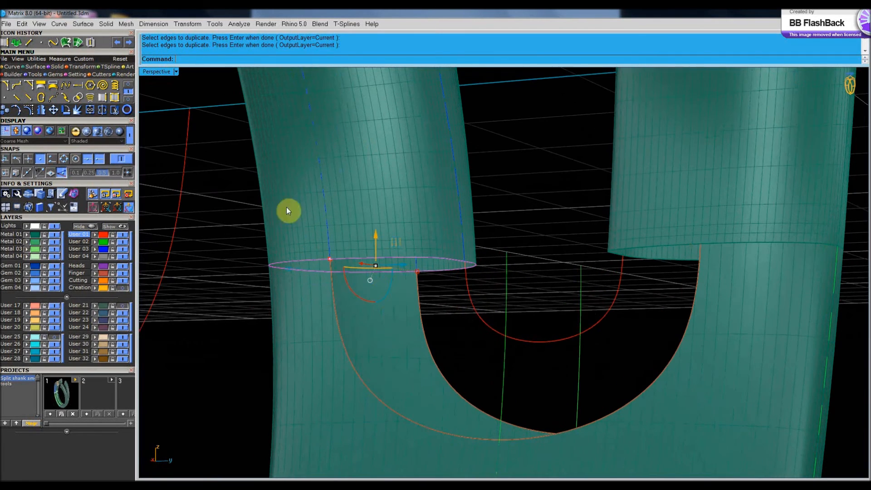
left_click(90, 111)
left_click(102, 110)
left_click(336, 299)
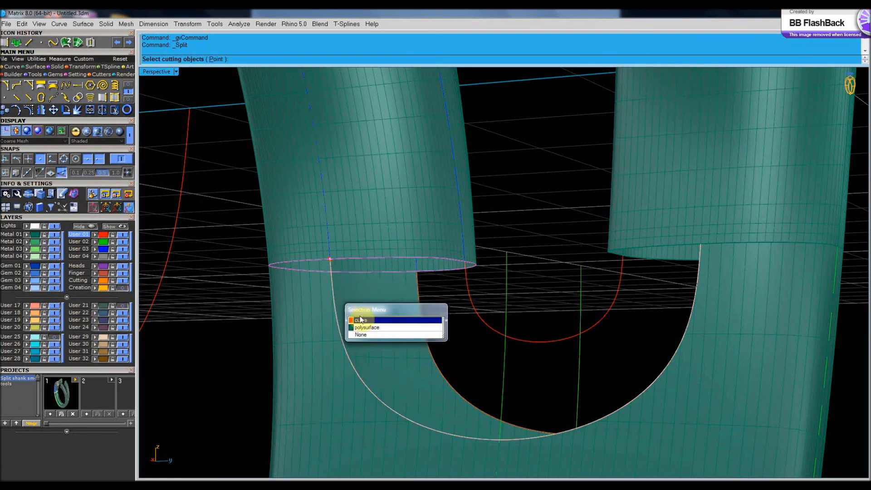
left_click(363, 320)
left_click(426, 310)
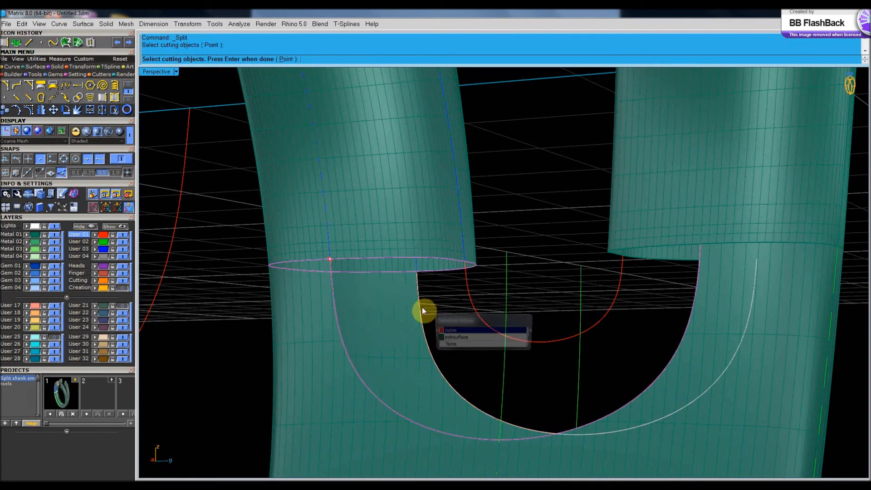
left_click(456, 331)
key("Return")
right_click_drag(424, 295, 434, 271)
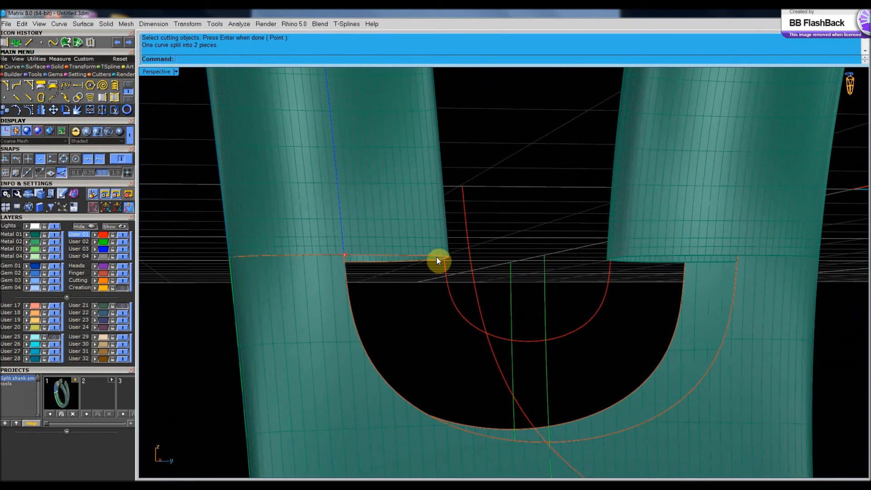
Mirror the split inner piece of the left arm's end curve across the origin onto the right split arm.
left_click(437, 260)
left_click(463, 286)
scroll(423, 308, "down", 6)
right_click_drag(426, 308, 554, 339)
left_click(40, 109)
type("0")
key("Return")
left_click(287, 339)
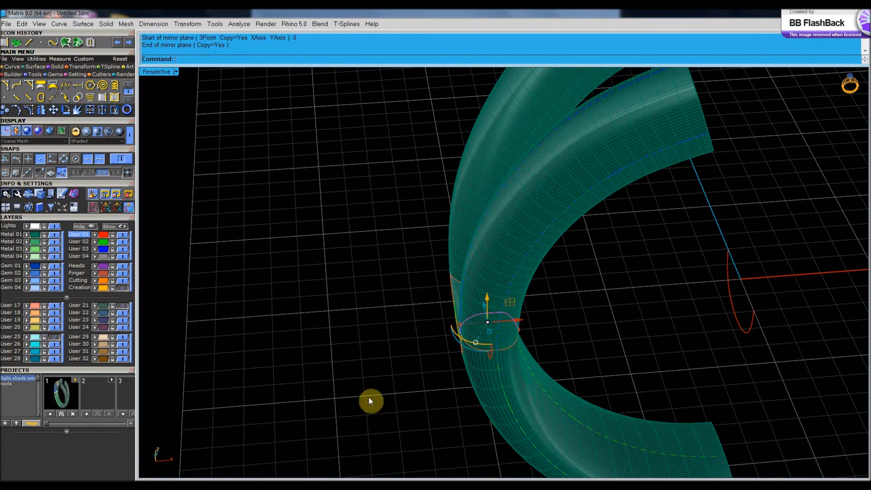
right_click_drag(537, 383, 535, 318)
scroll(520, 315, "up", 2)
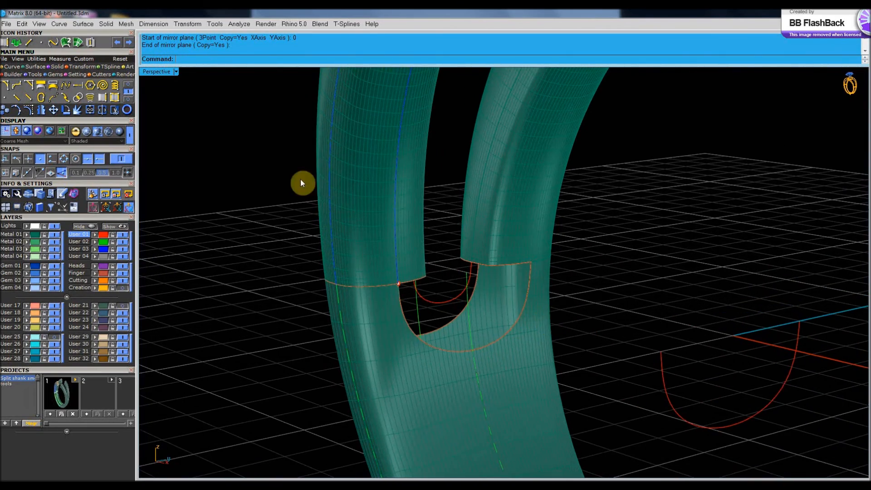
Start a network surface with the two U-shaped edge curves of the shank cut-out.
left_click(78, 43)
scroll(484, 291, "up", 3)
left_click(473, 279)
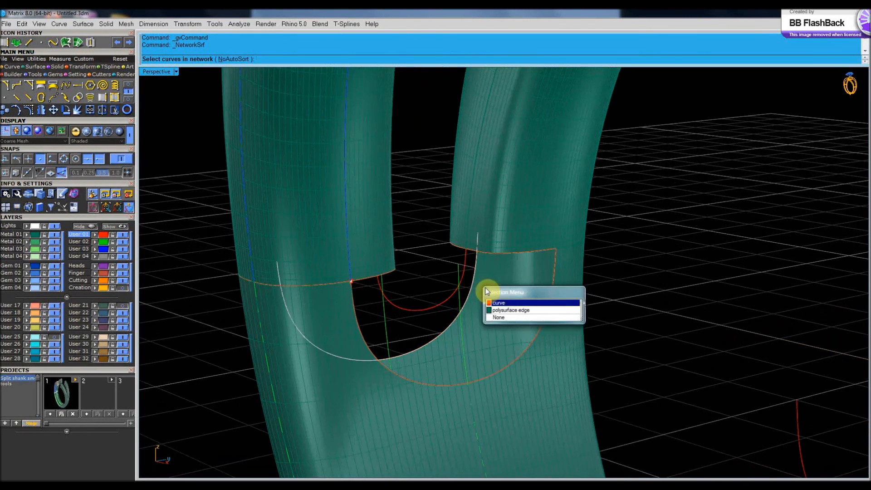
left_click(499, 302)
left_click(505, 367)
left_click(531, 388)
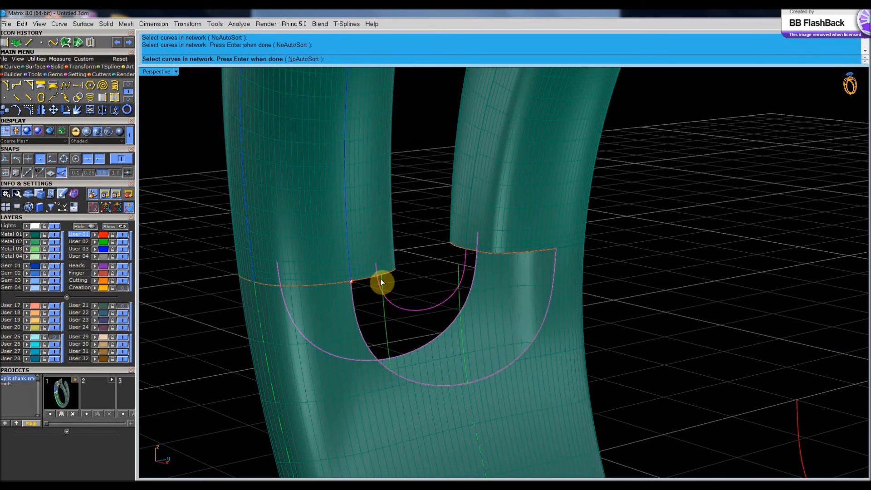
Add the inner end curves of both split arms to the network and create the surface with Position edge matching.
left_click(391, 273)
right_click_drag(468, 266, 367, 269)
left_click(365, 266)
scroll(370, 269, "up", 5)
left_click(373, 262)
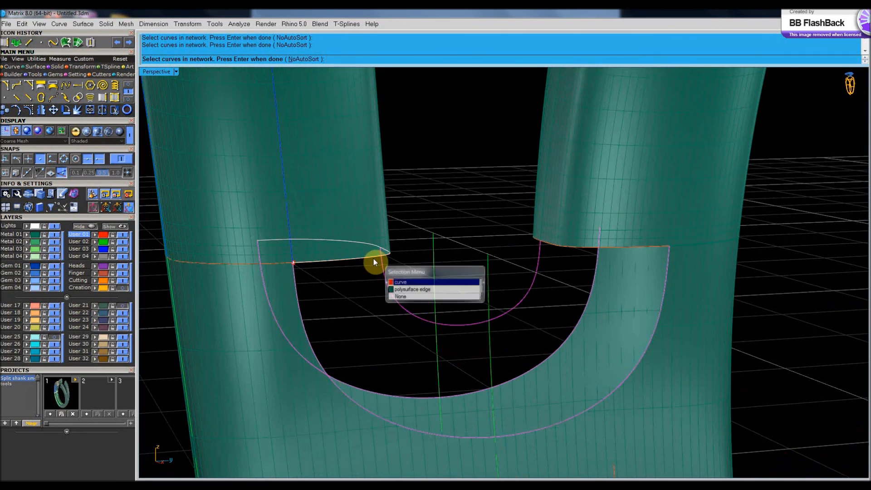
left_click(401, 287)
left_click(564, 248)
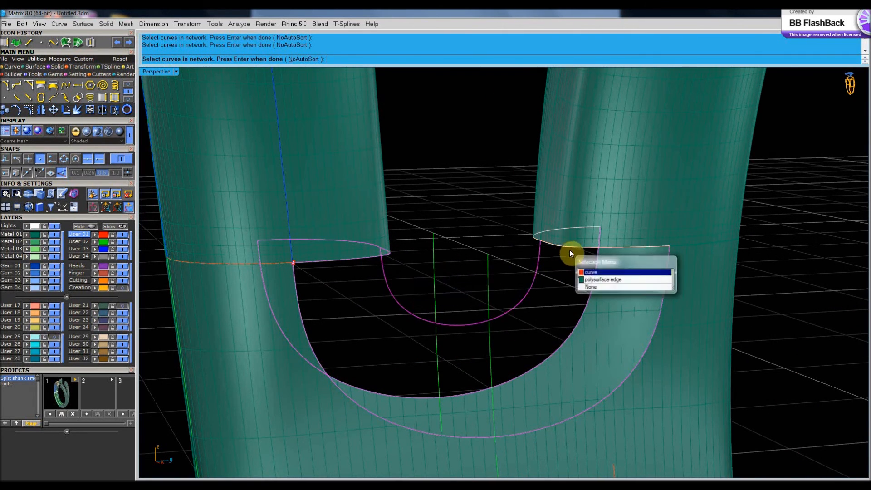
left_click(589, 276)
right_click_drag(553, 273, 701, 318)
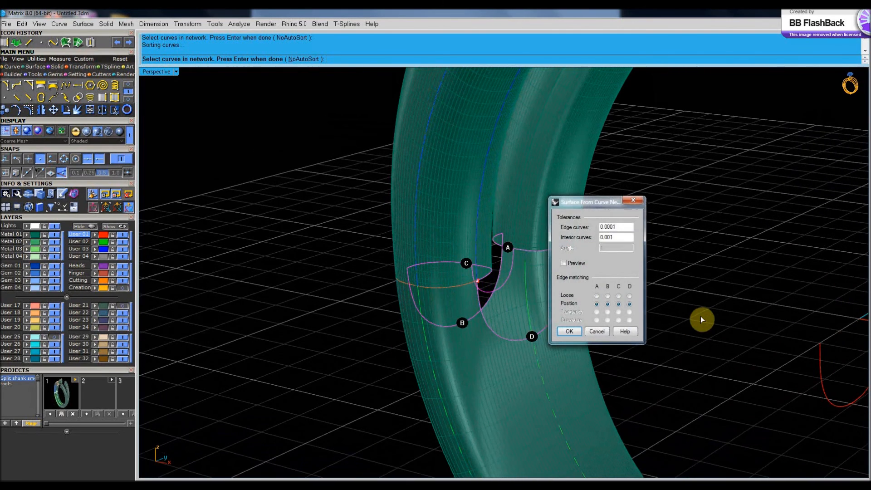
key("Return")
Assign the new U-shaped network surface to the Metal 01 layer.
right_click_drag(640, 312, 551, 328)
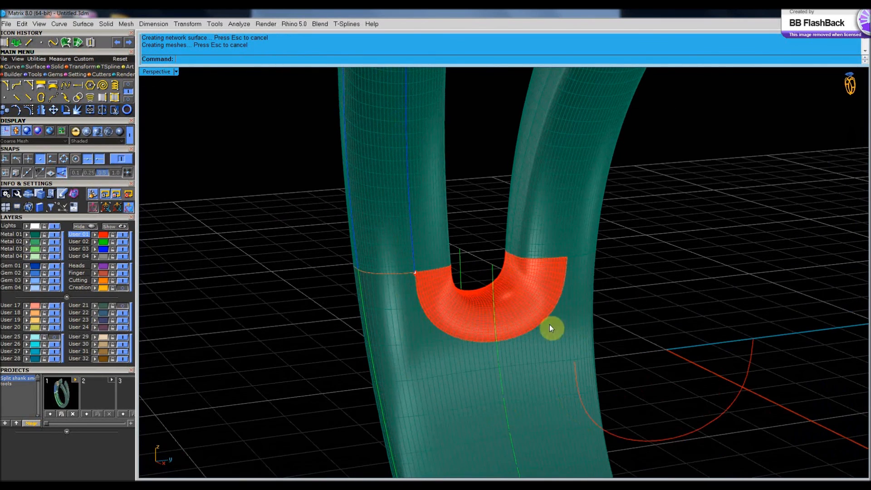
left_click(519, 306)
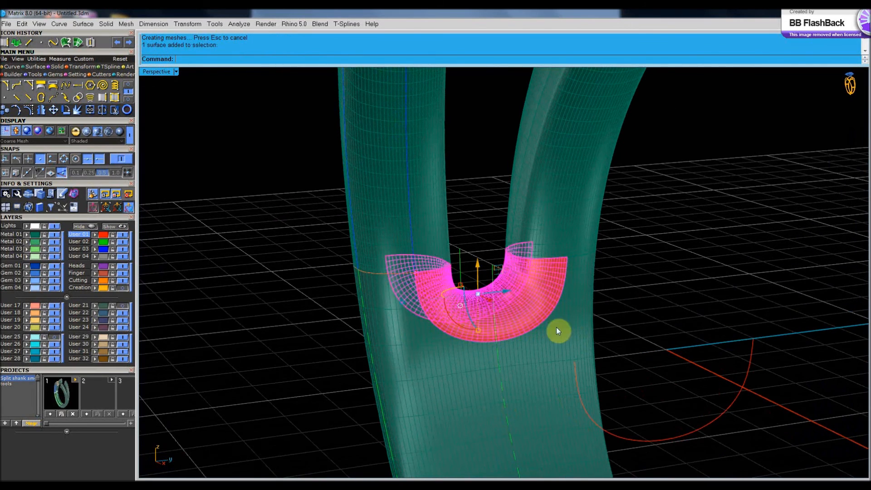
left_click(27, 235)
left_click(236, 291)
Join all the shank surfaces on the Metal 01 layer into one polysurface.
right_click_drag(435, 313, 568, 344)
left_click(38, 237)
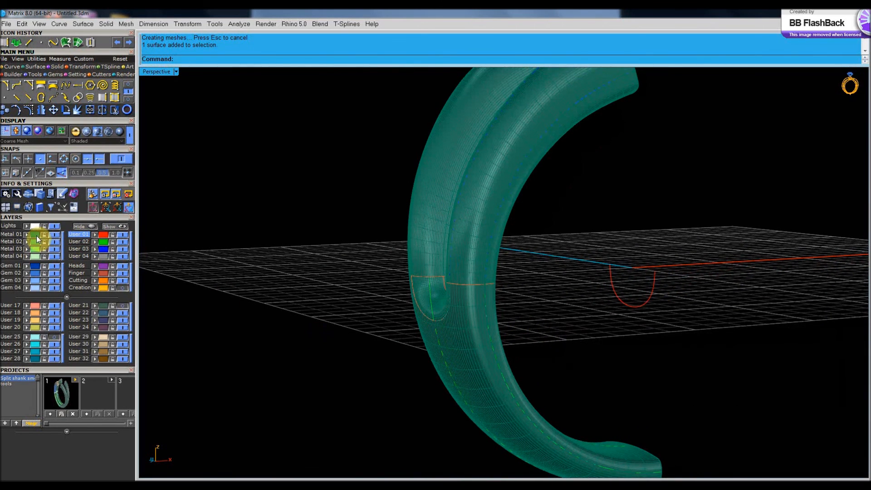
left_click(90, 110)
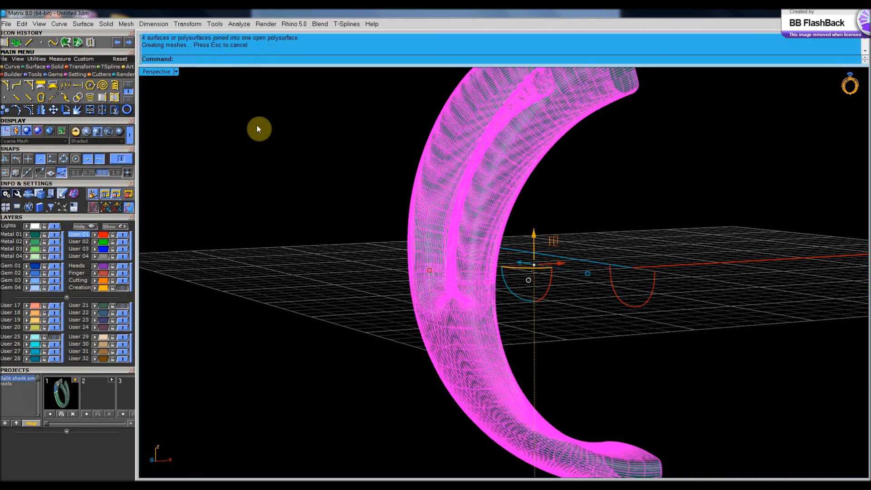
scroll(257, 129, "down", 5)
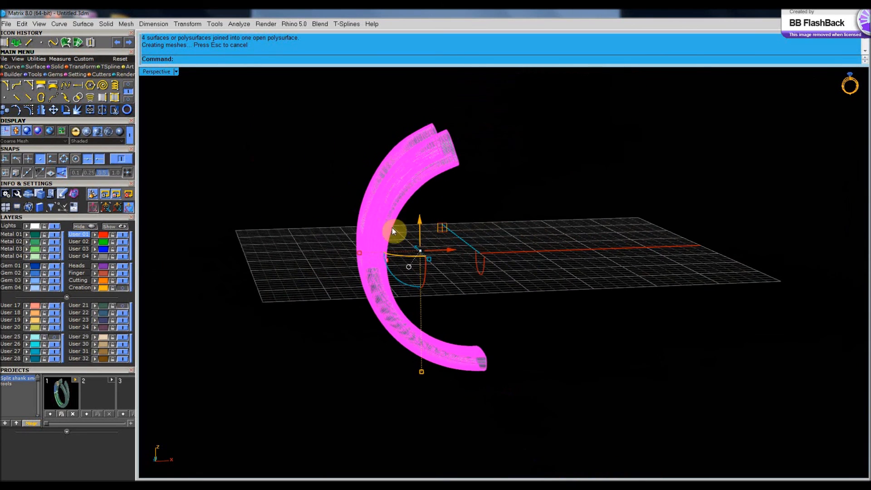
left_click(493, 229)
right_click_drag(494, 230, 436, 276)
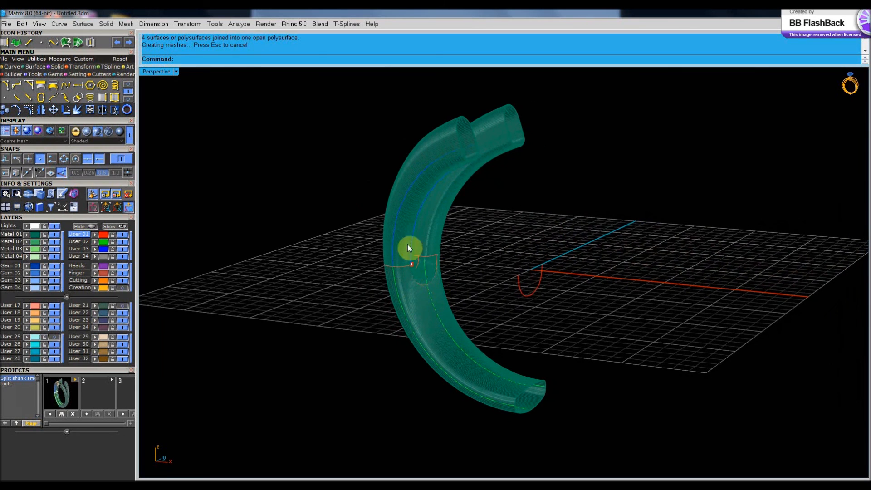
Cap the open ends of the joined split-shank polysurface to make it a closed solid.
left_click(456, 360)
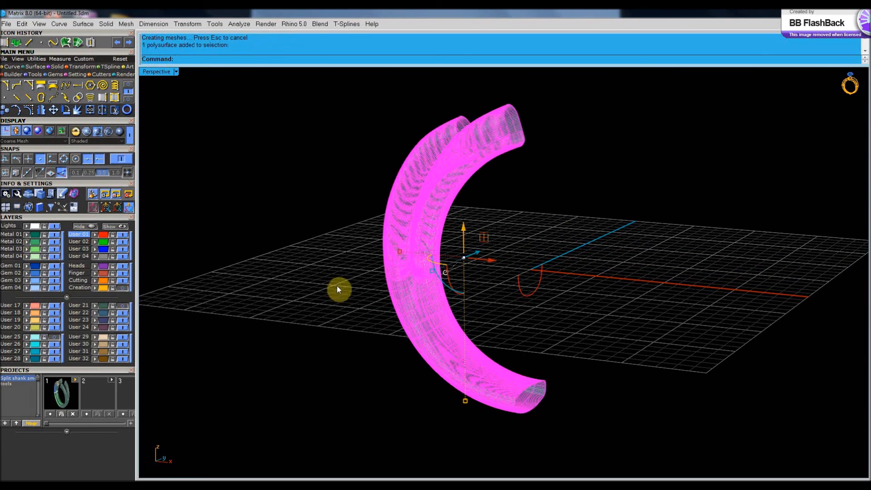
left_click(58, 67)
left_click(51, 86)
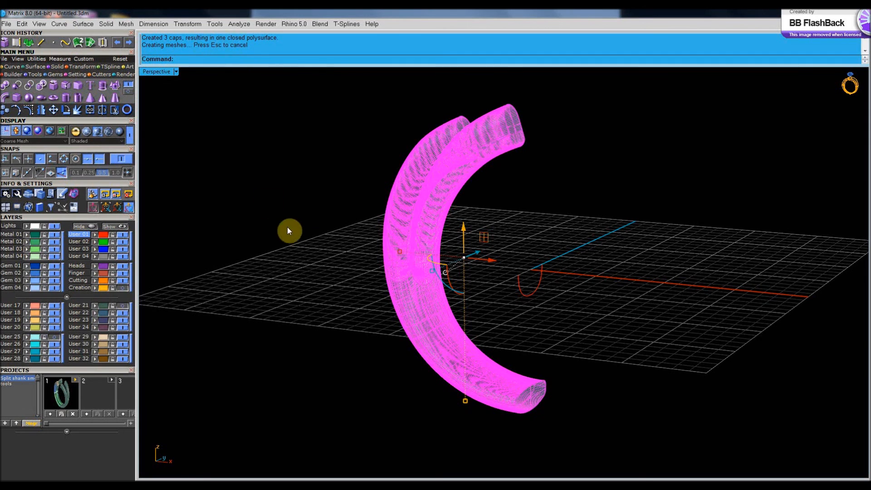
mouse_move(294, 232)
right_mouse_down()
mouse_move(529, 243)
mouse_move(472, 284)
mouse_move(451, 278)
mouse_move(461, 299)
right_mouse_up()
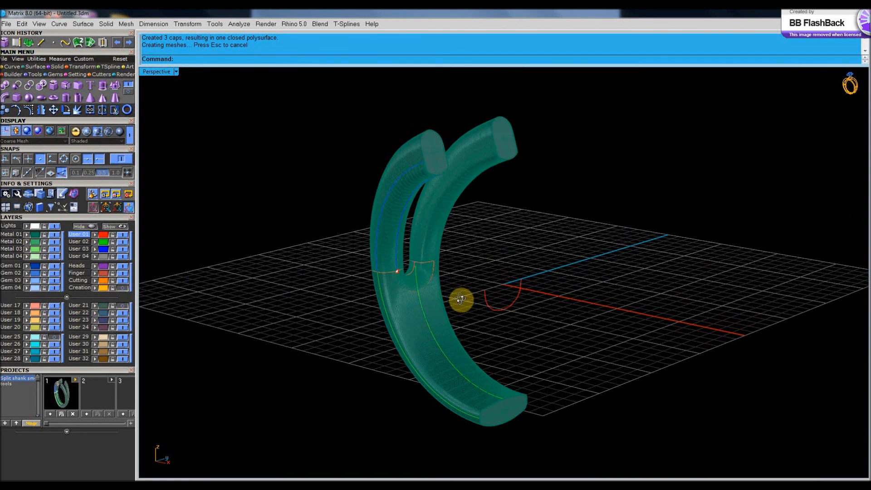